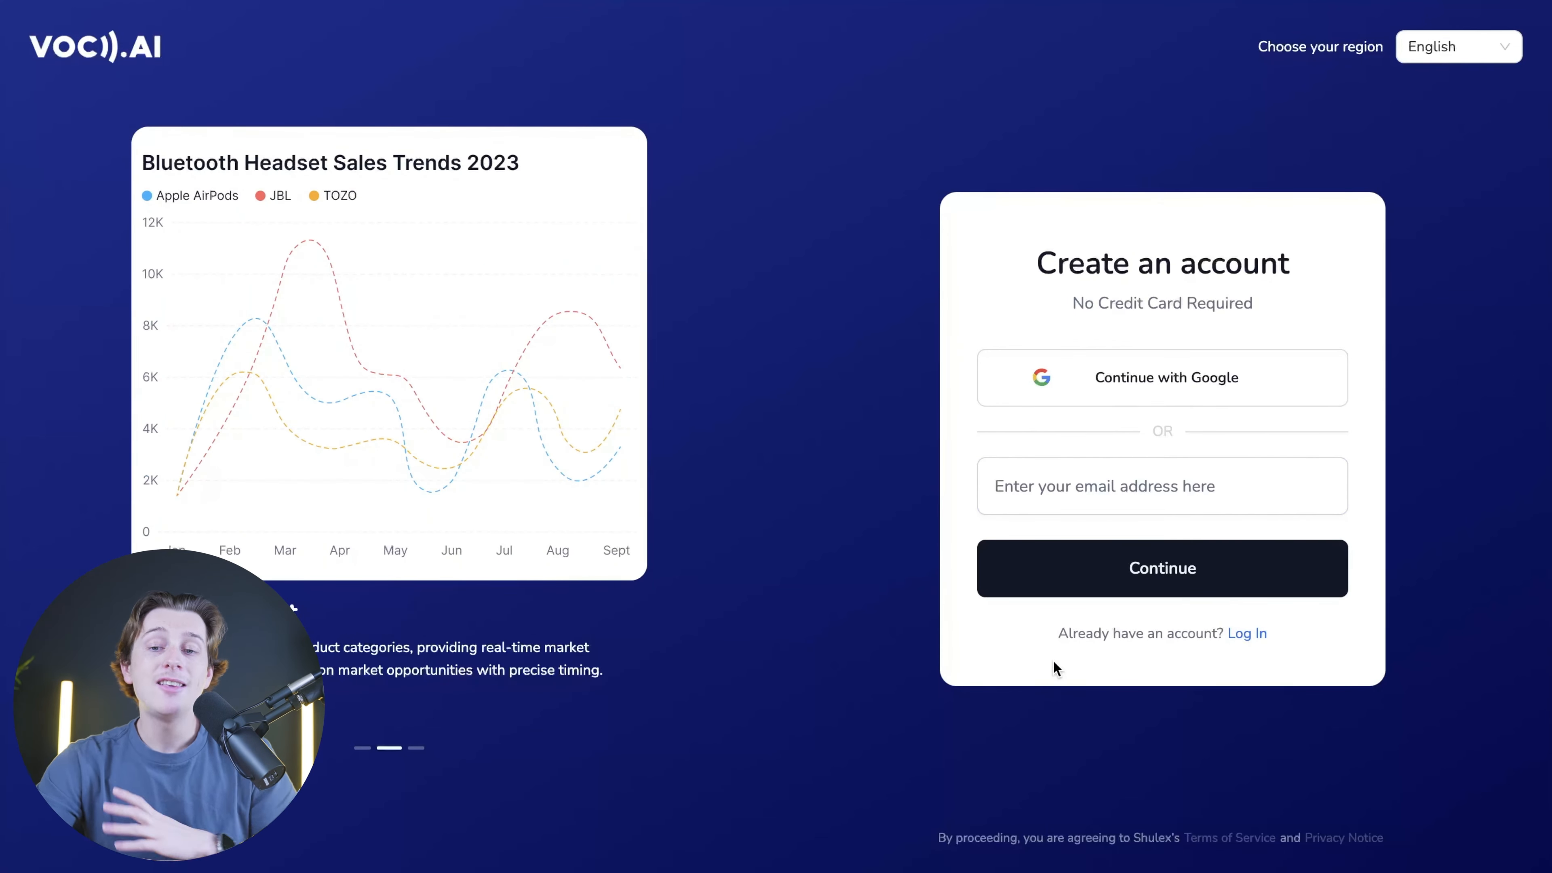
drag(1071, 306, 1258, 309)
click(1263, 304)
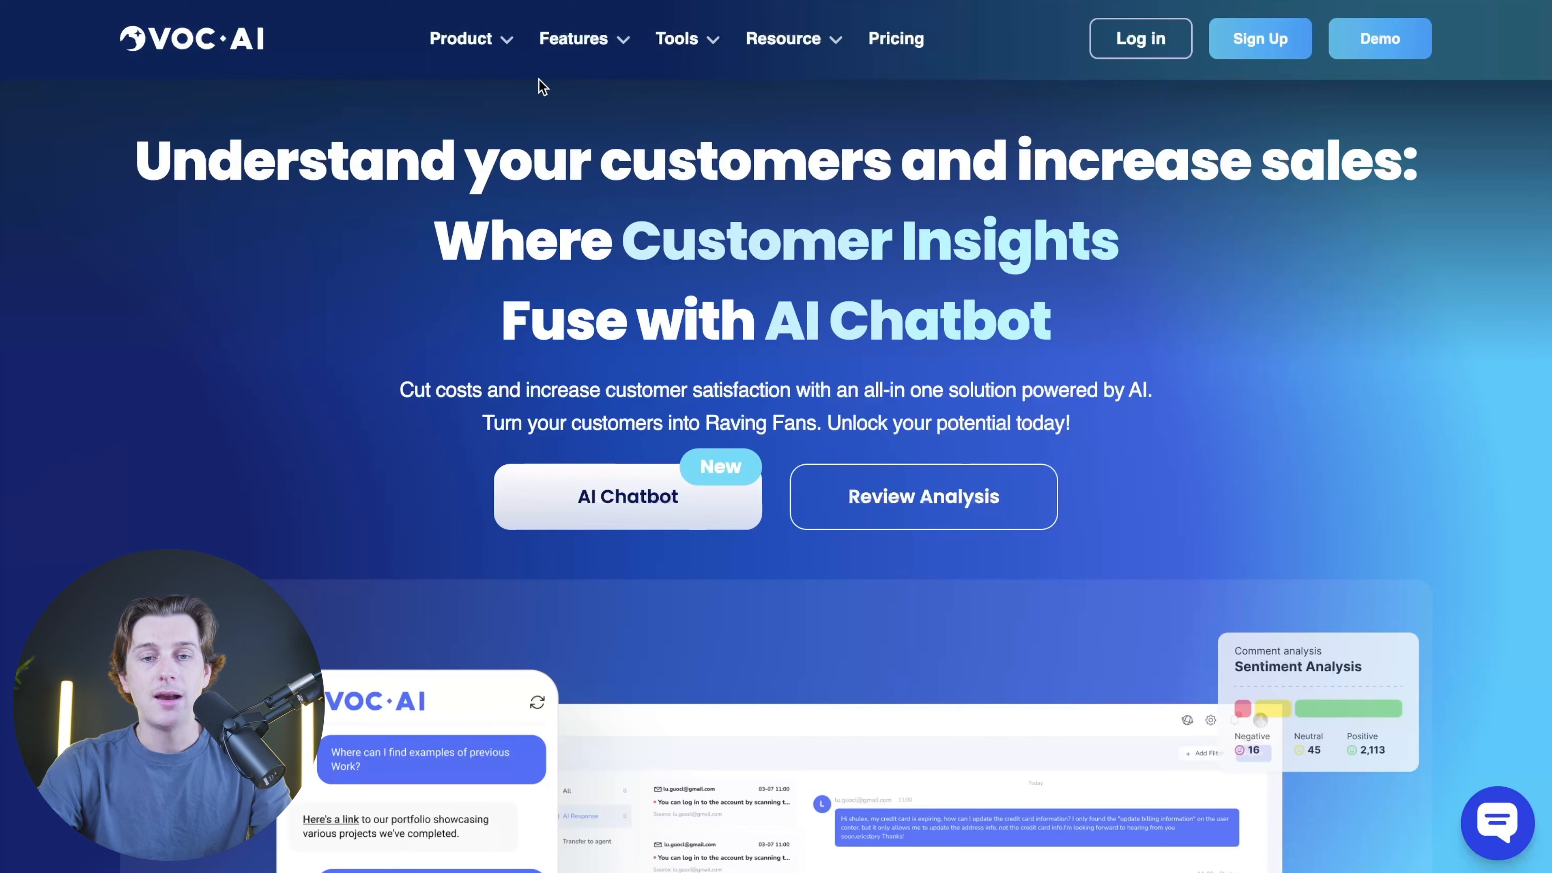
- Open the pricing page and examine the Free AI Chatbot plan's monthly message allowance and included features
click(903, 43)
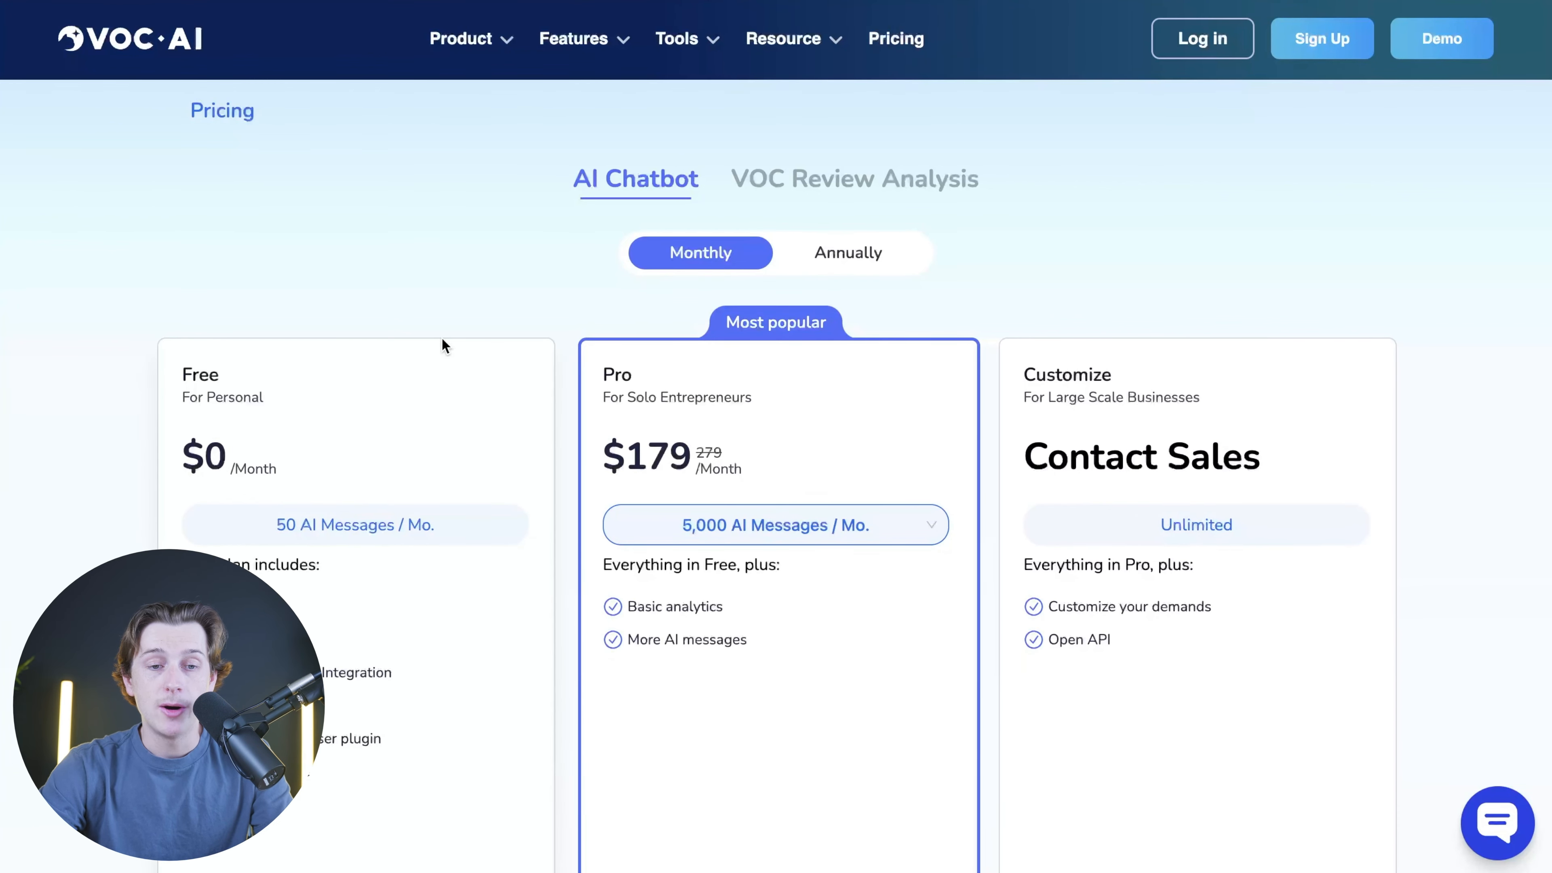
scroll(367, 341, down, 2)
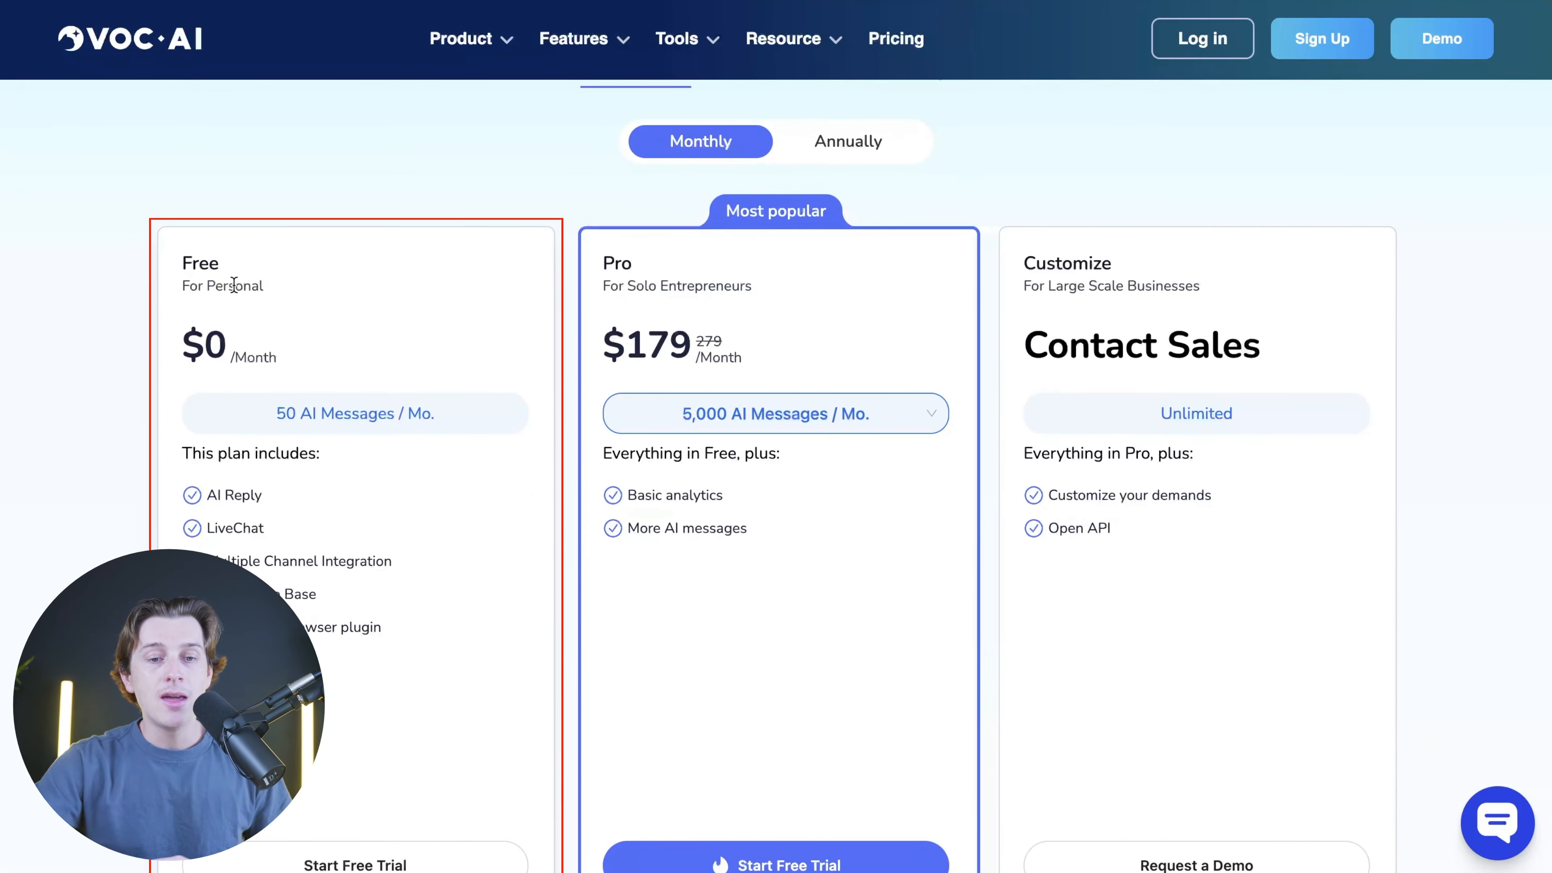
drag(276, 407, 465, 407)
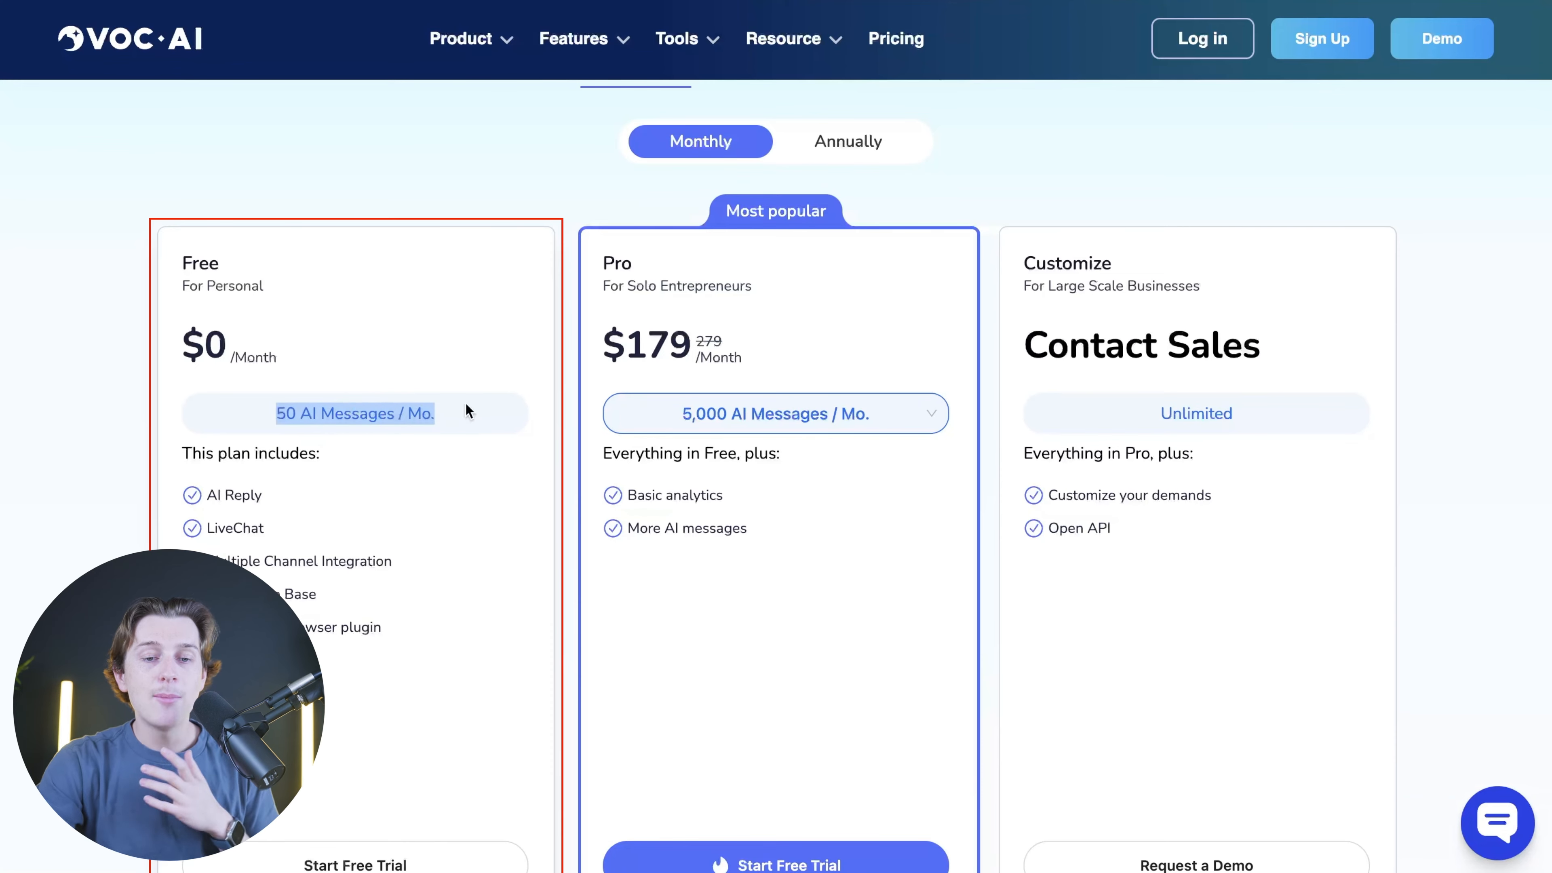
scroll(448, 400, down, 1)
scroll(448, 400, down, 3)
click(294, 370)
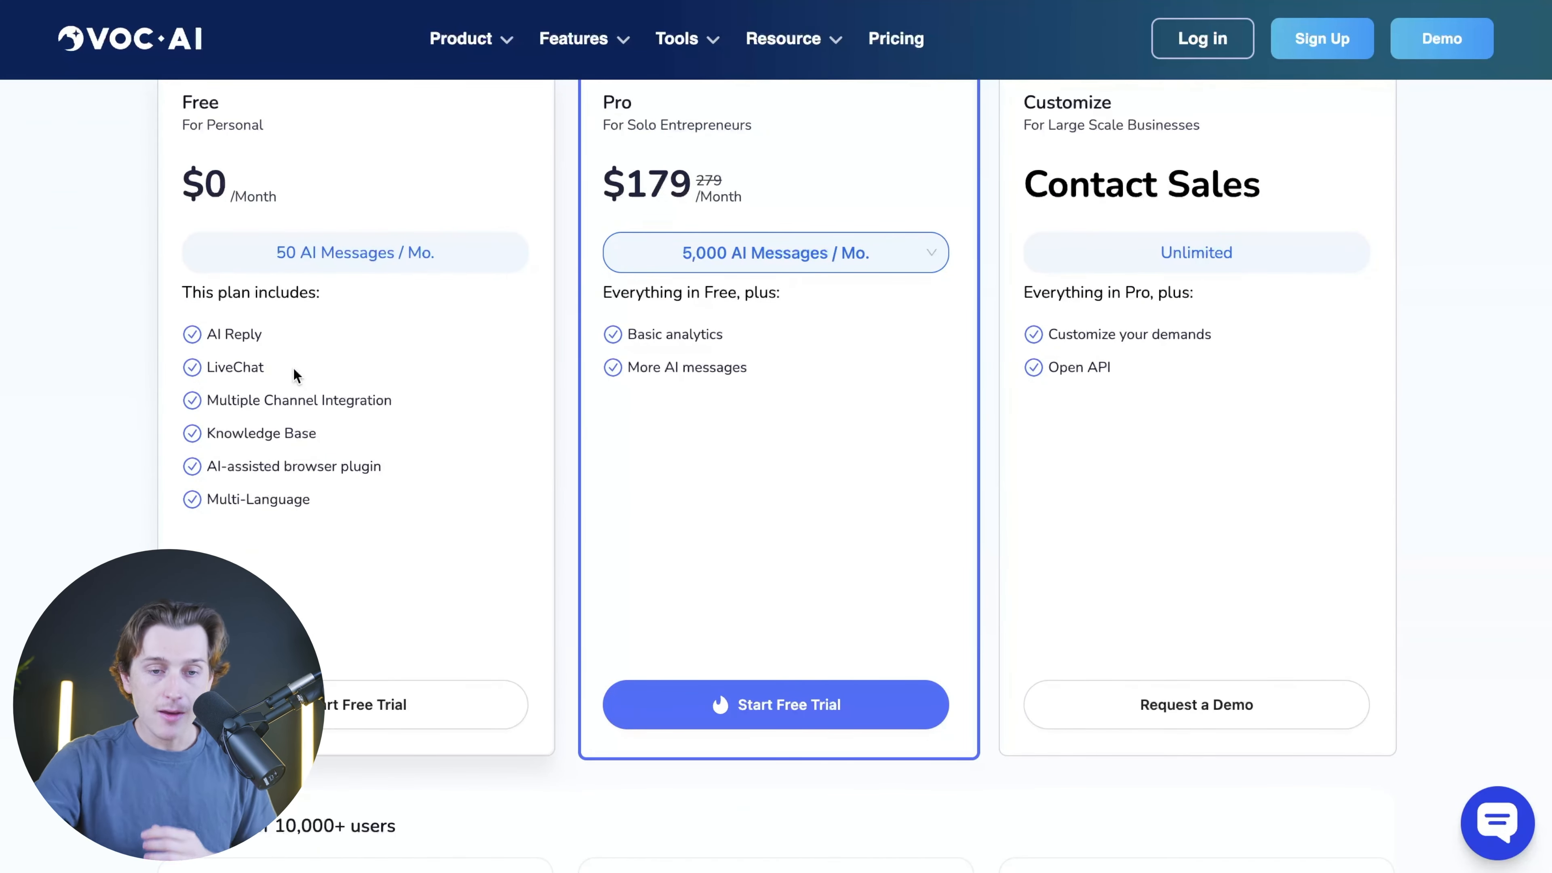
drag(206, 369, 409, 408)
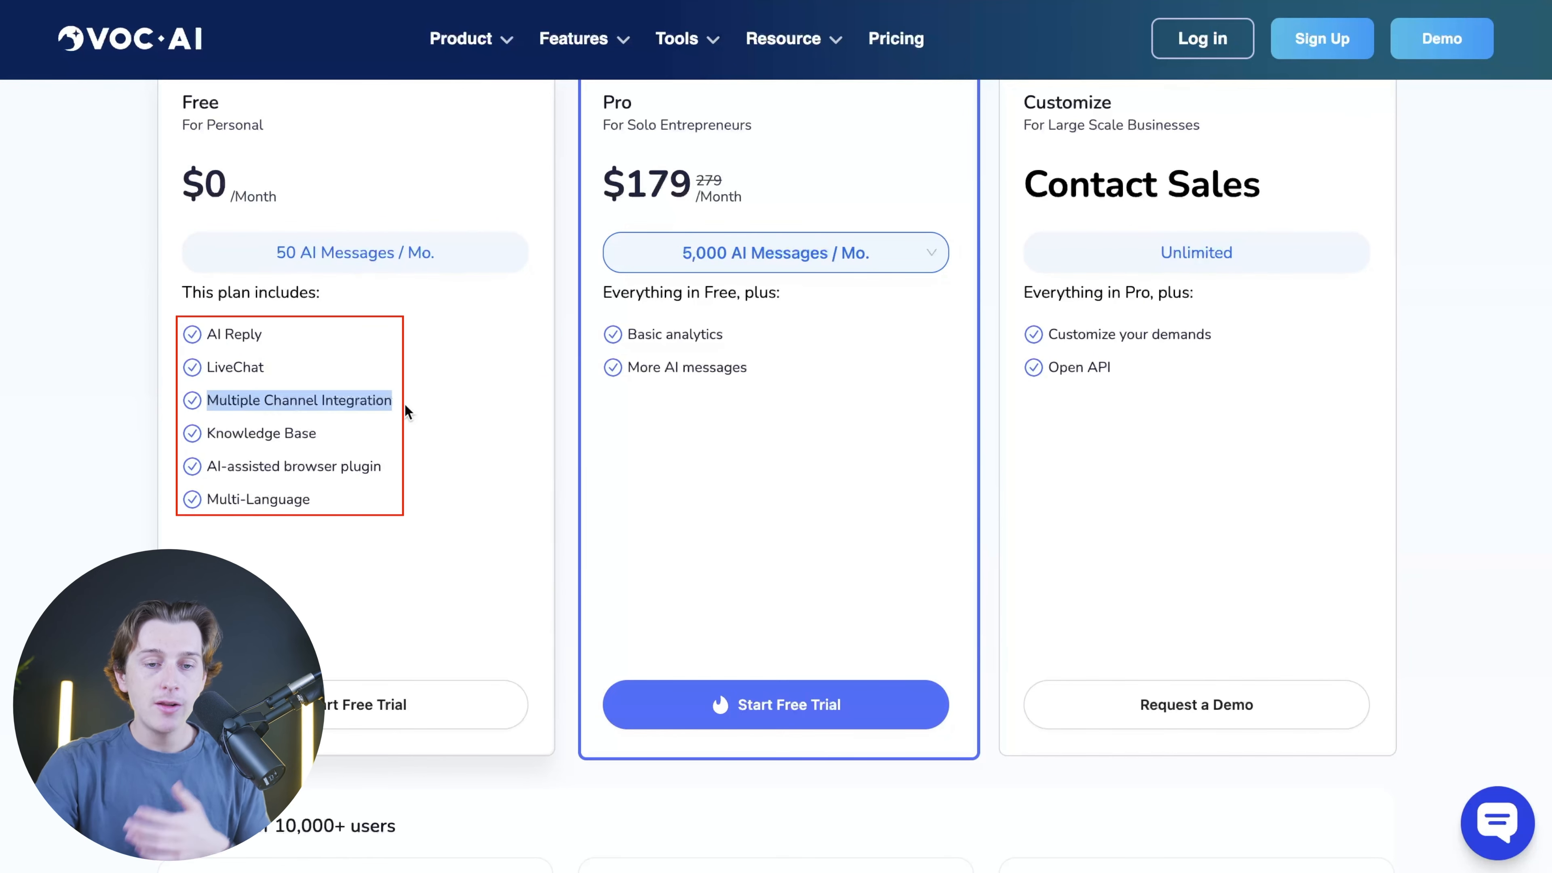
drag(207, 434, 318, 434)
drag(208, 467, 422, 466)
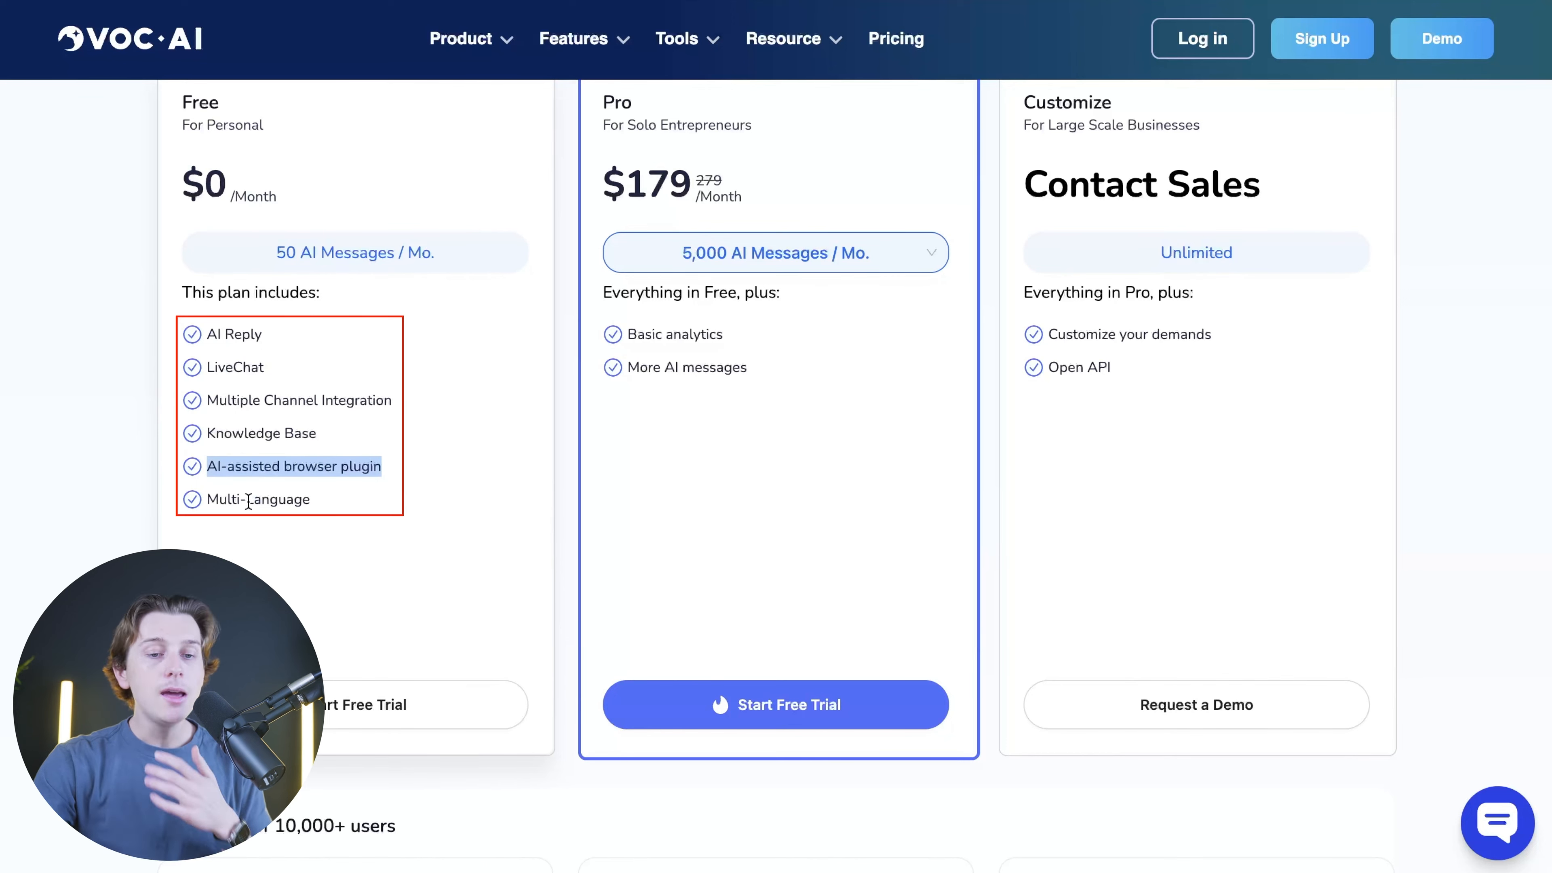
- Compare the Pro plan's price tiers by switching to 10,000 AI messages per month and back to 5,000
scroll(361, 435, up, 1)
scroll(361, 436, up, 1)
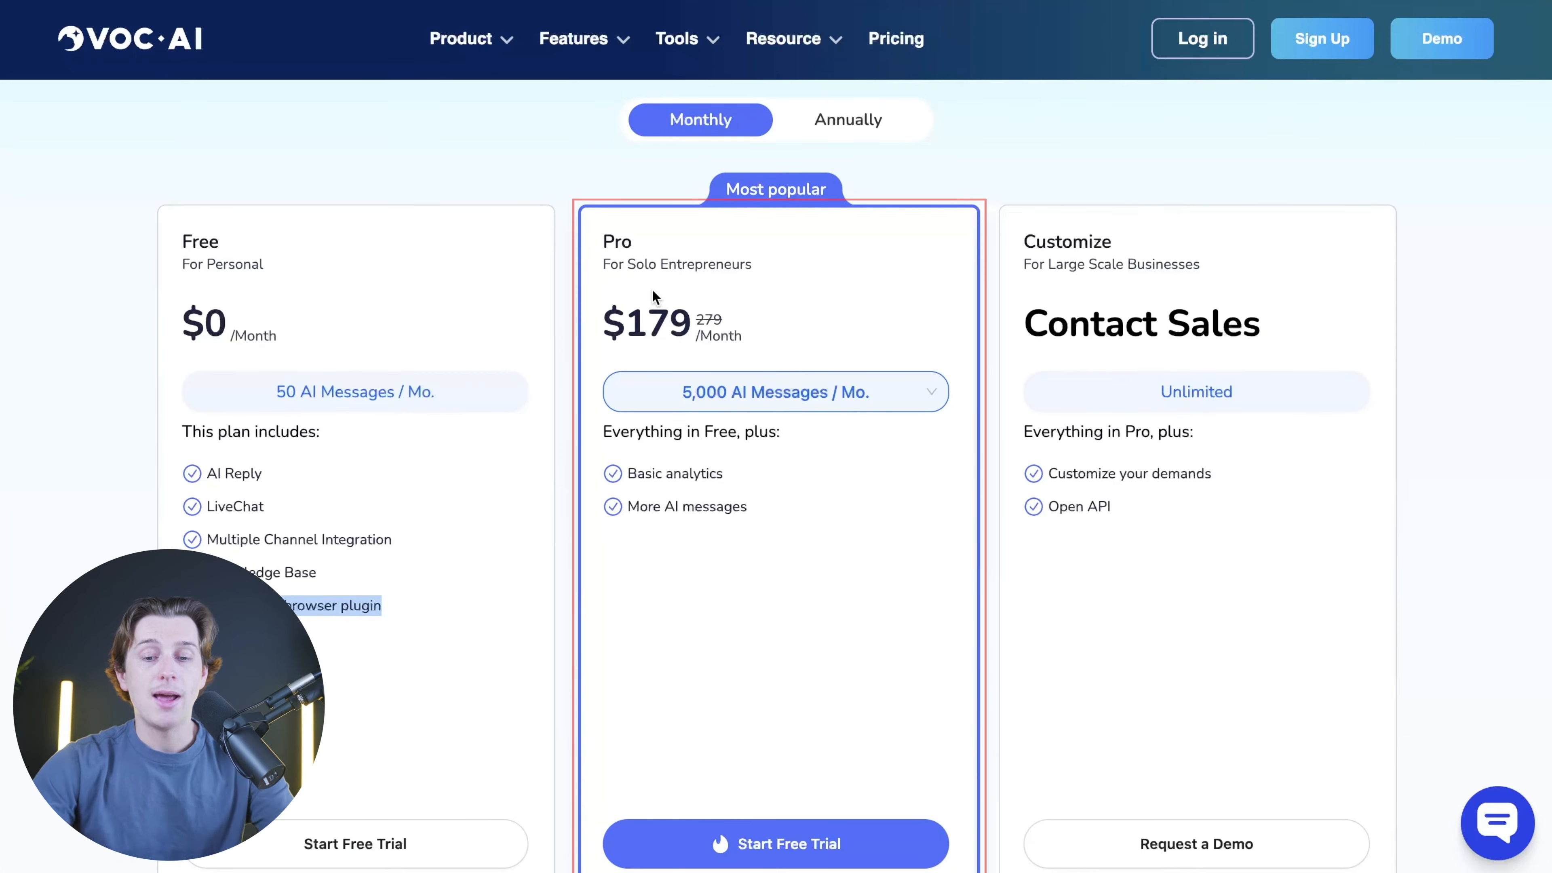
scroll(653, 290, down, 2)
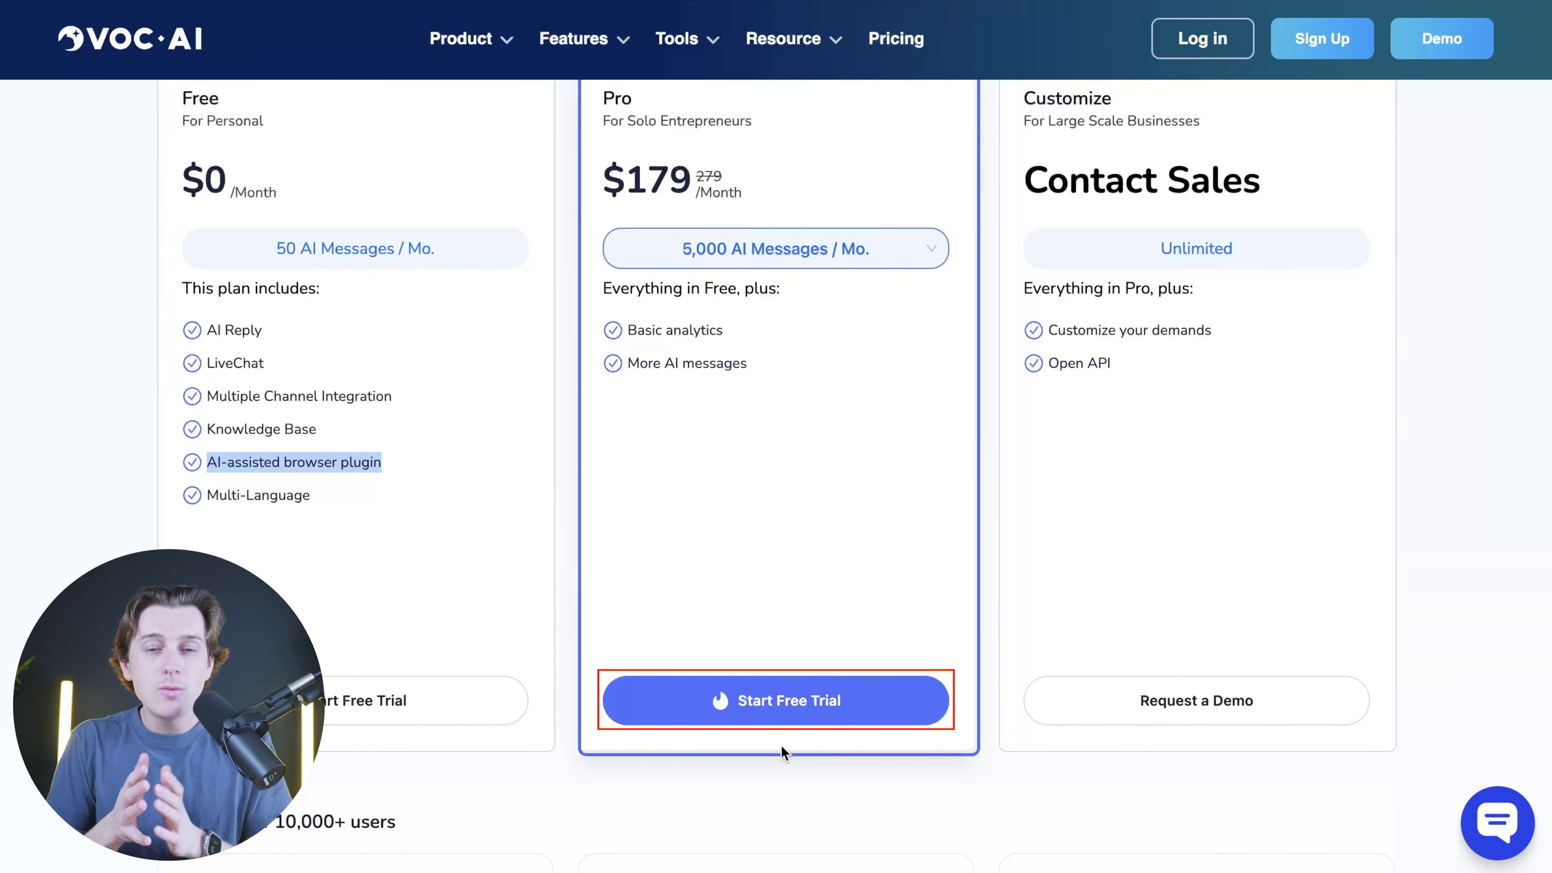
scroll(781, 744, up, 1)
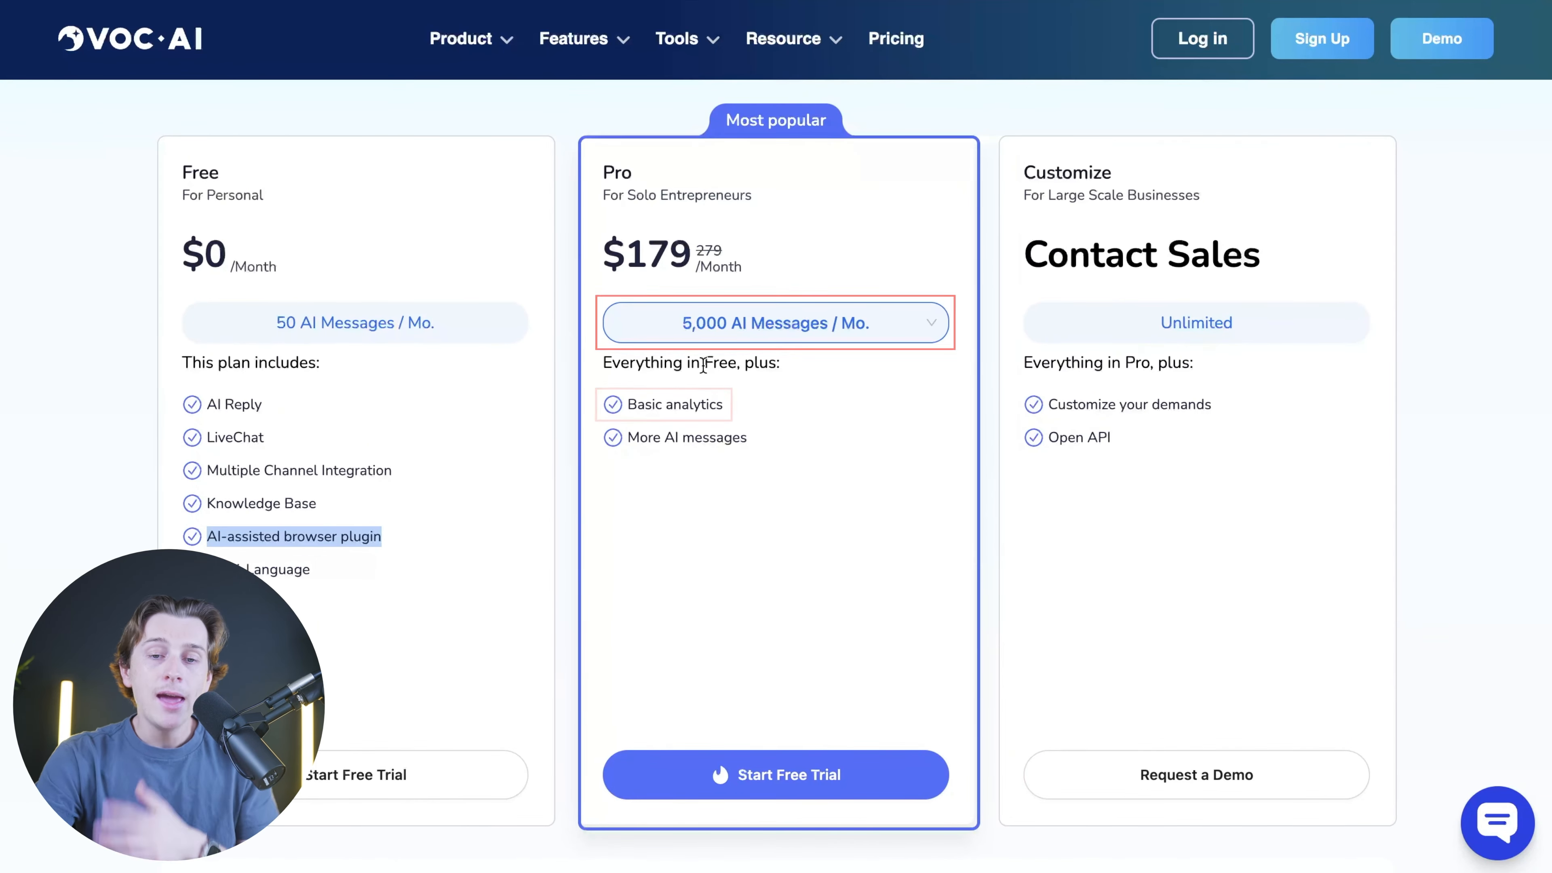
click(869, 337)
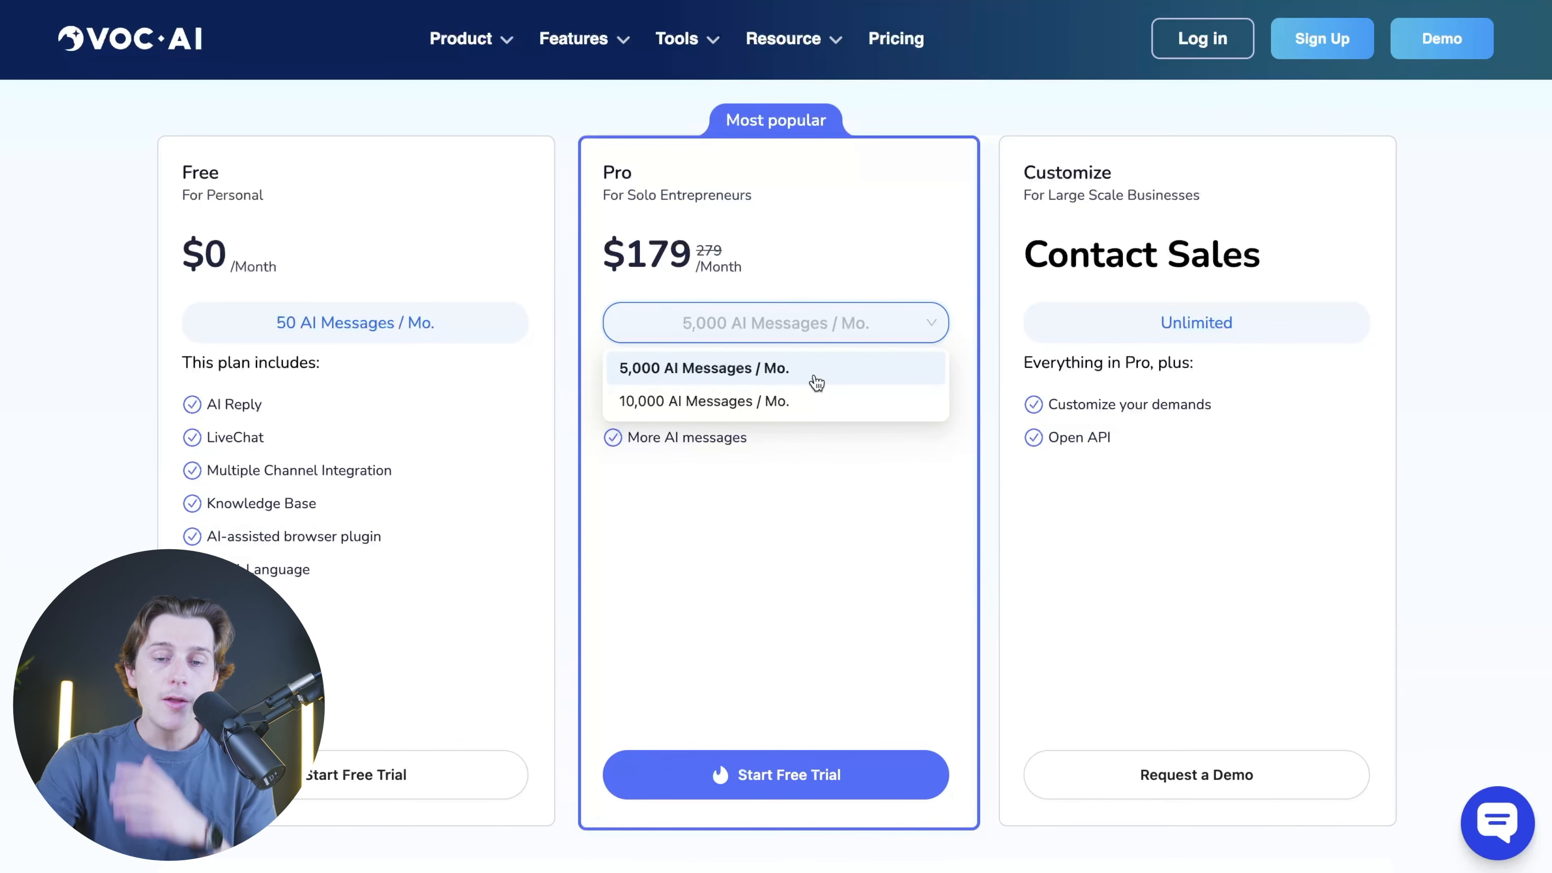
click(810, 402)
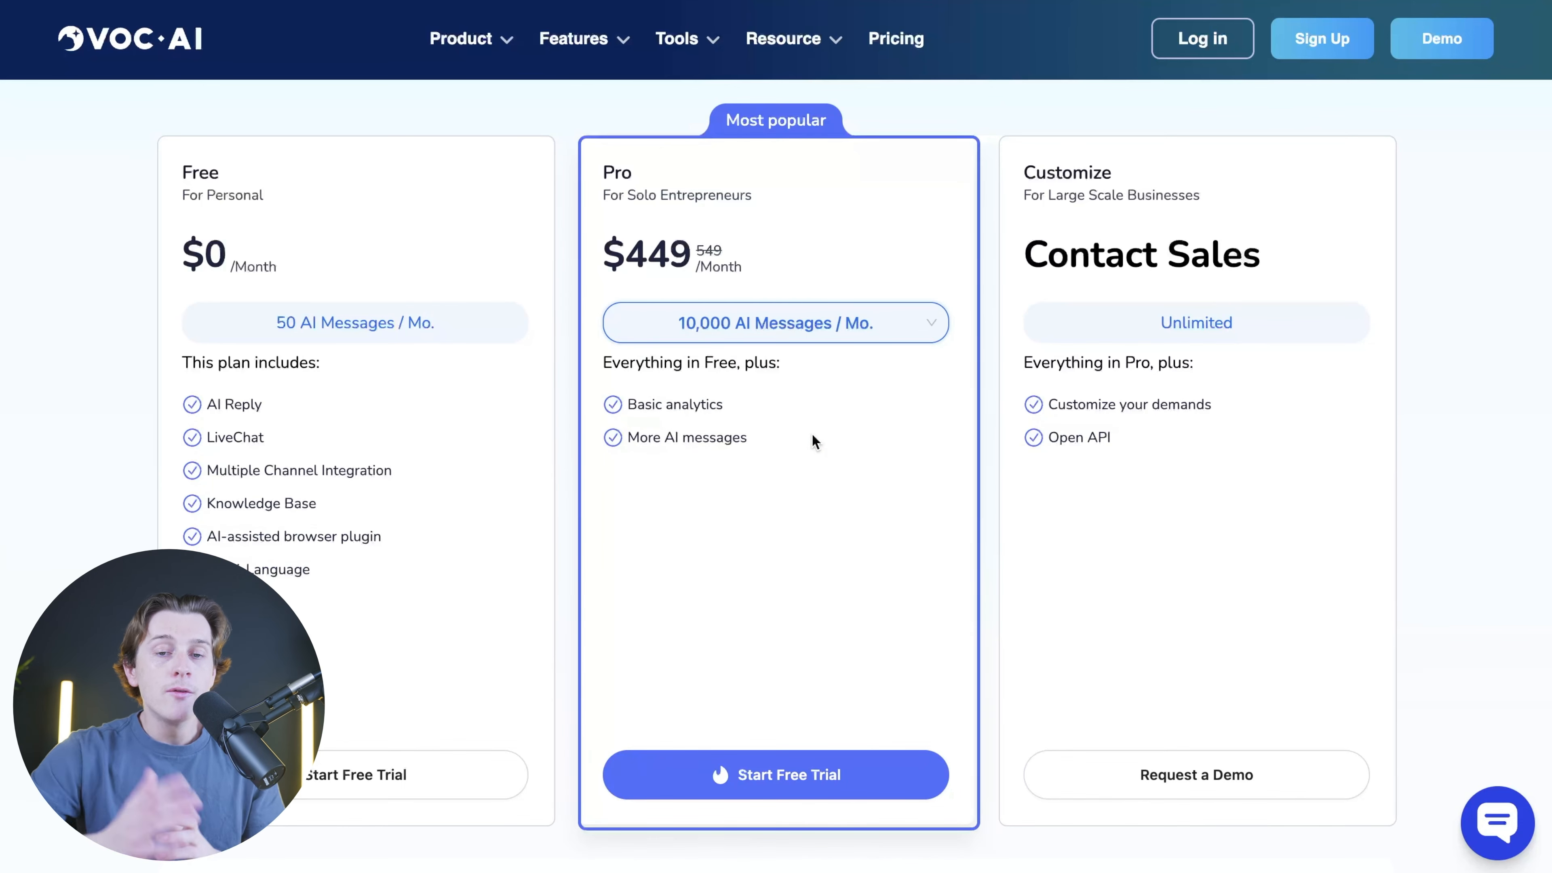
click(861, 323)
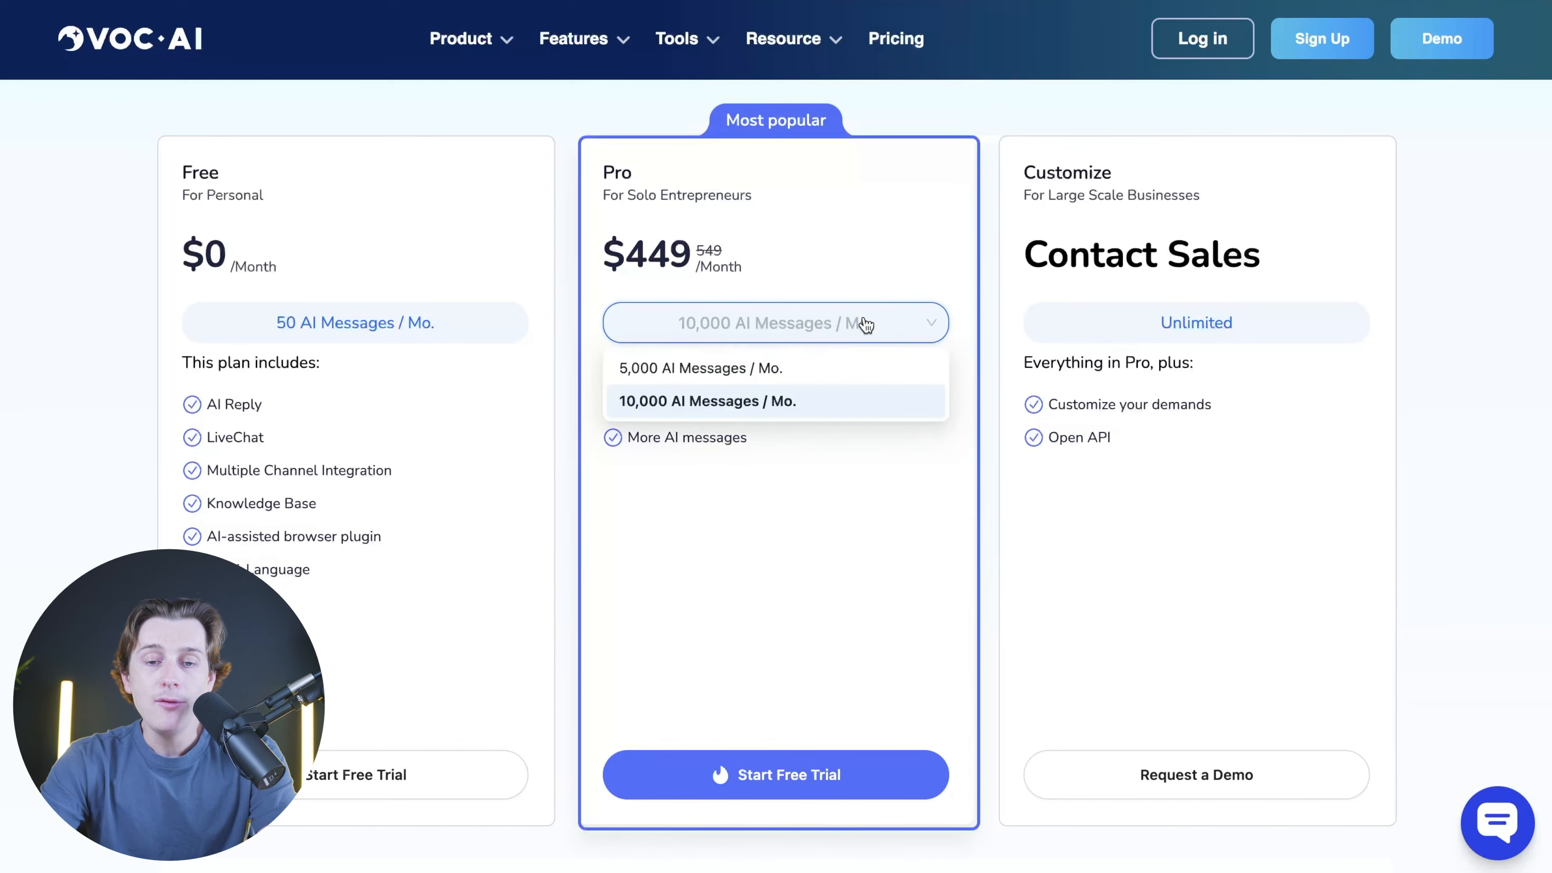
click(840, 370)
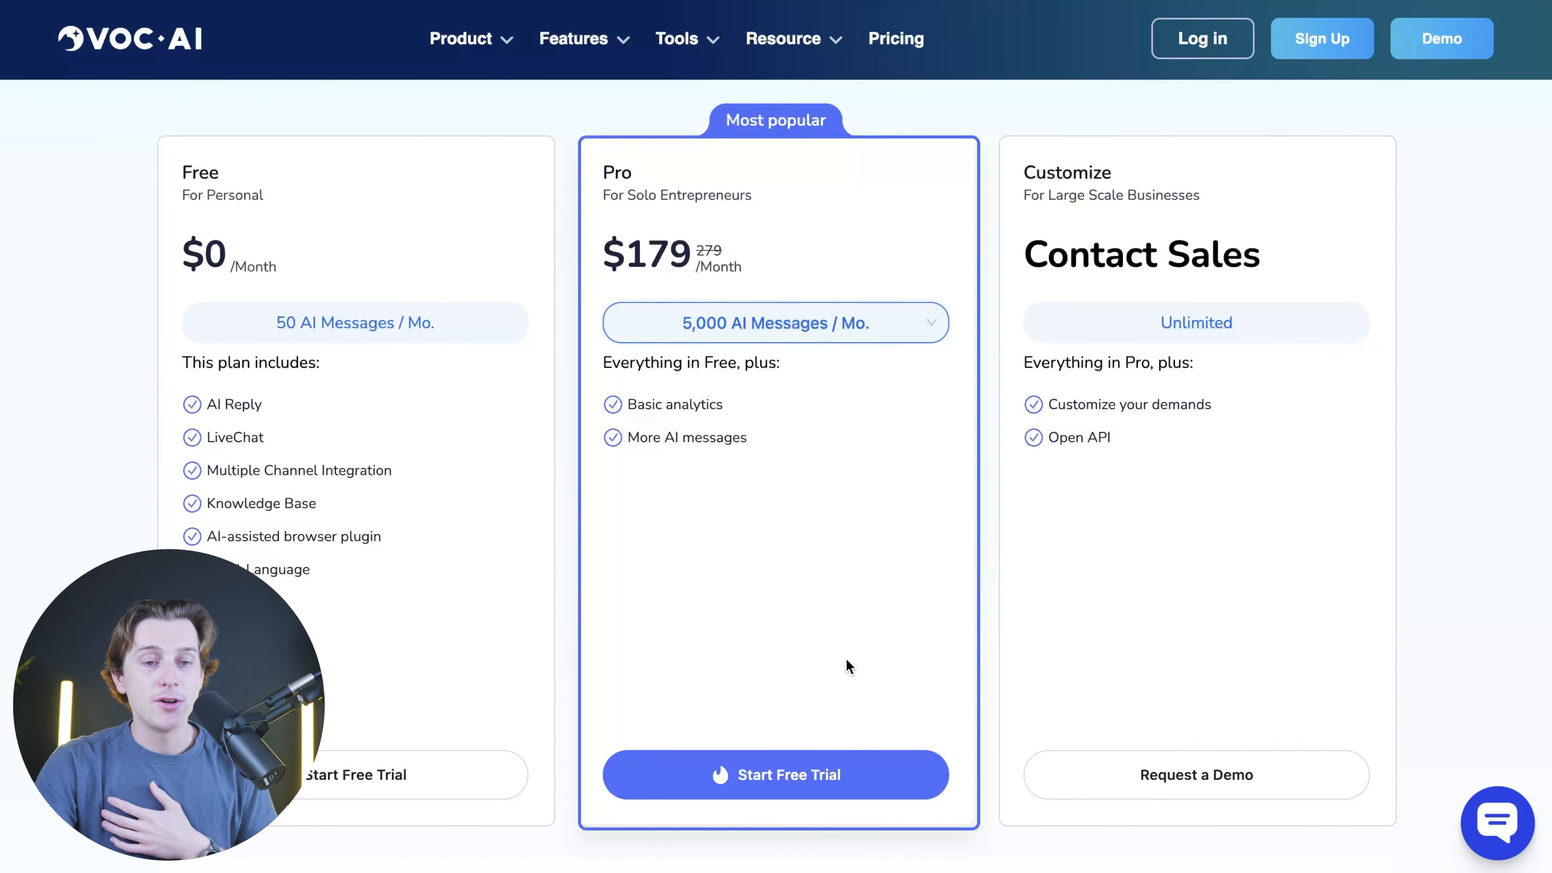
- Look over the available tools and products, and examine the AI Chatbot product page, including its agent configuration and use cases
mouse_move(692, 42)
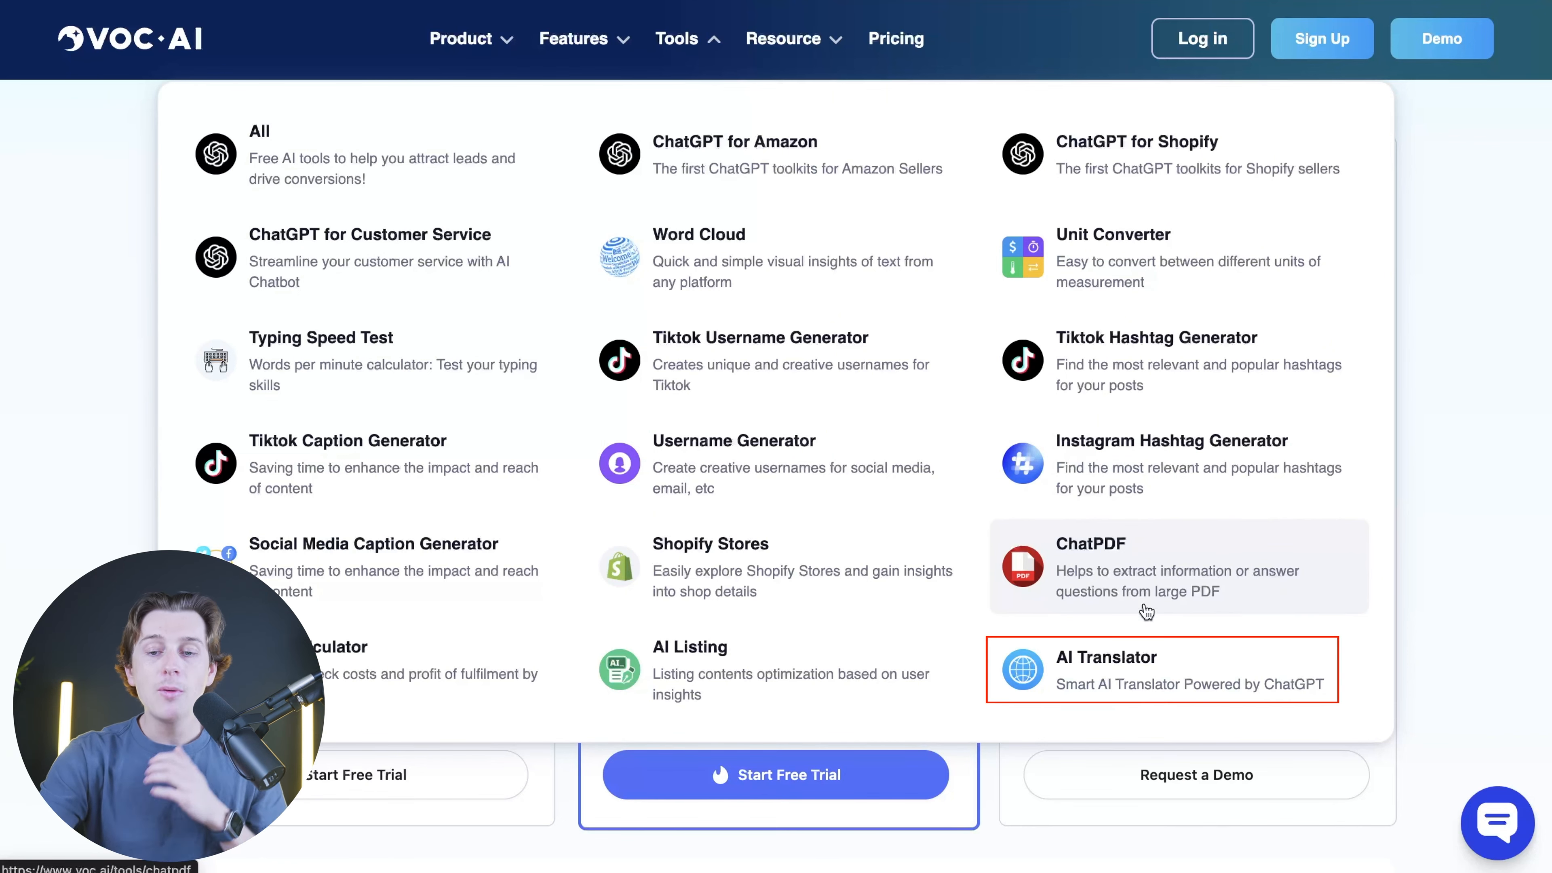
mouse_move(485, 53)
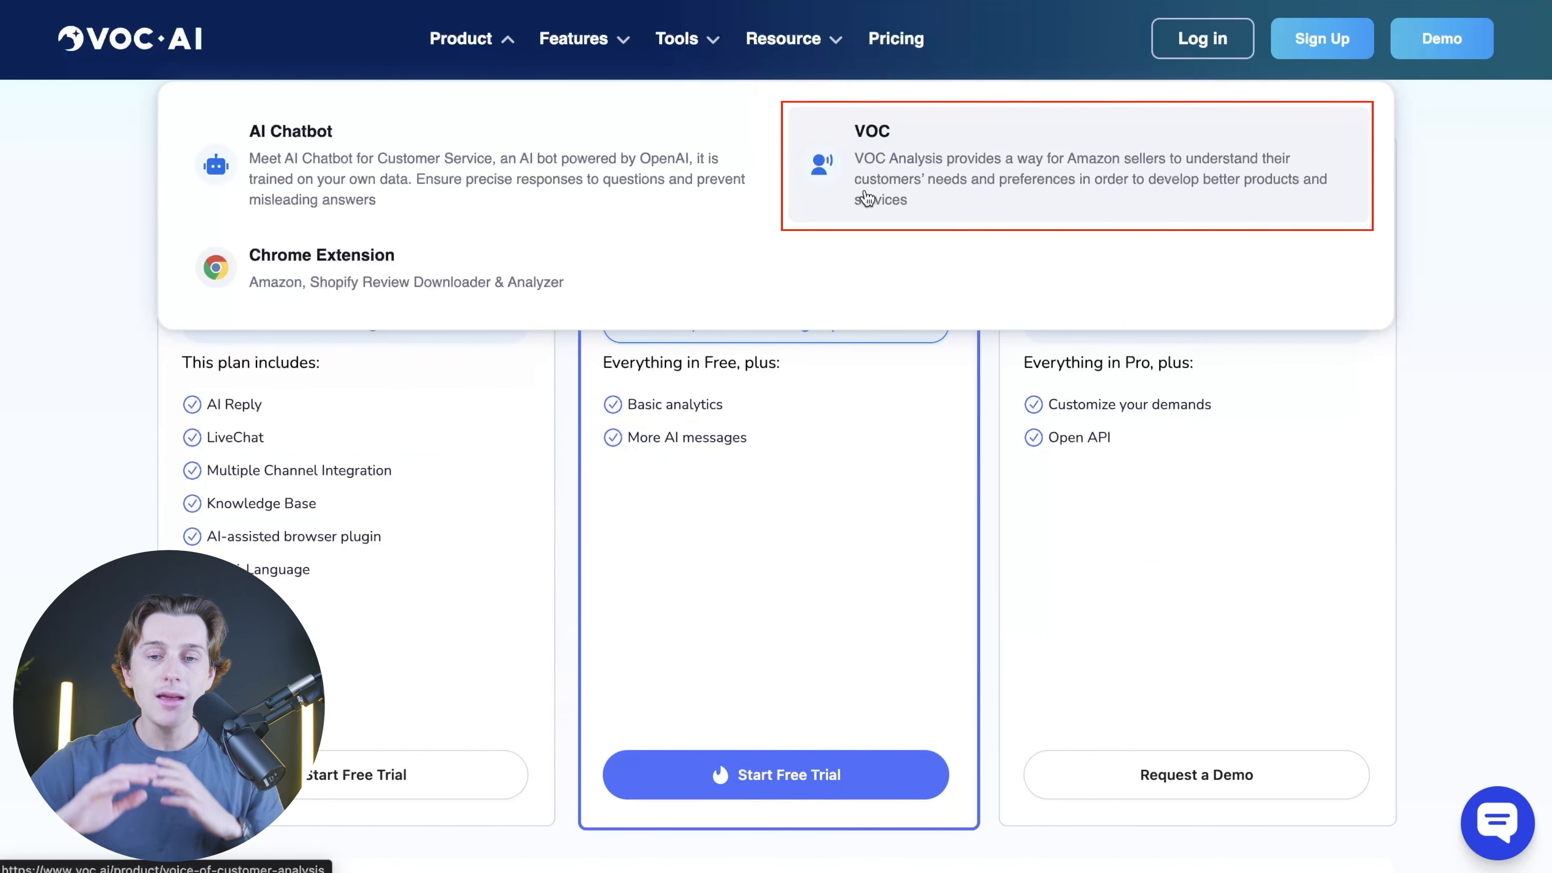
click(674, 177)
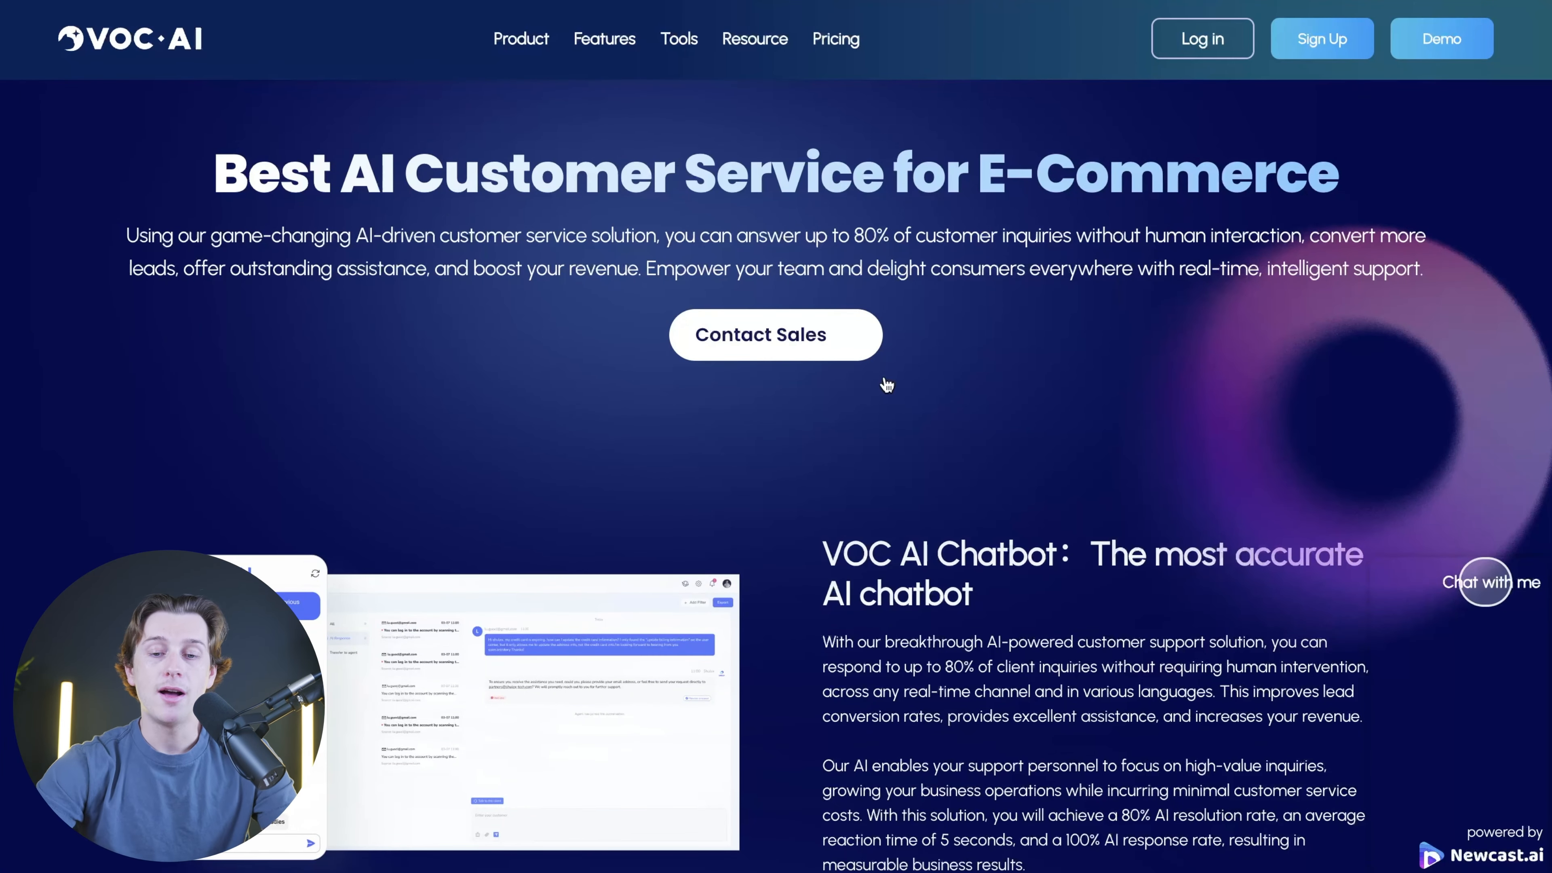
scroll(978, 458, down, 4)
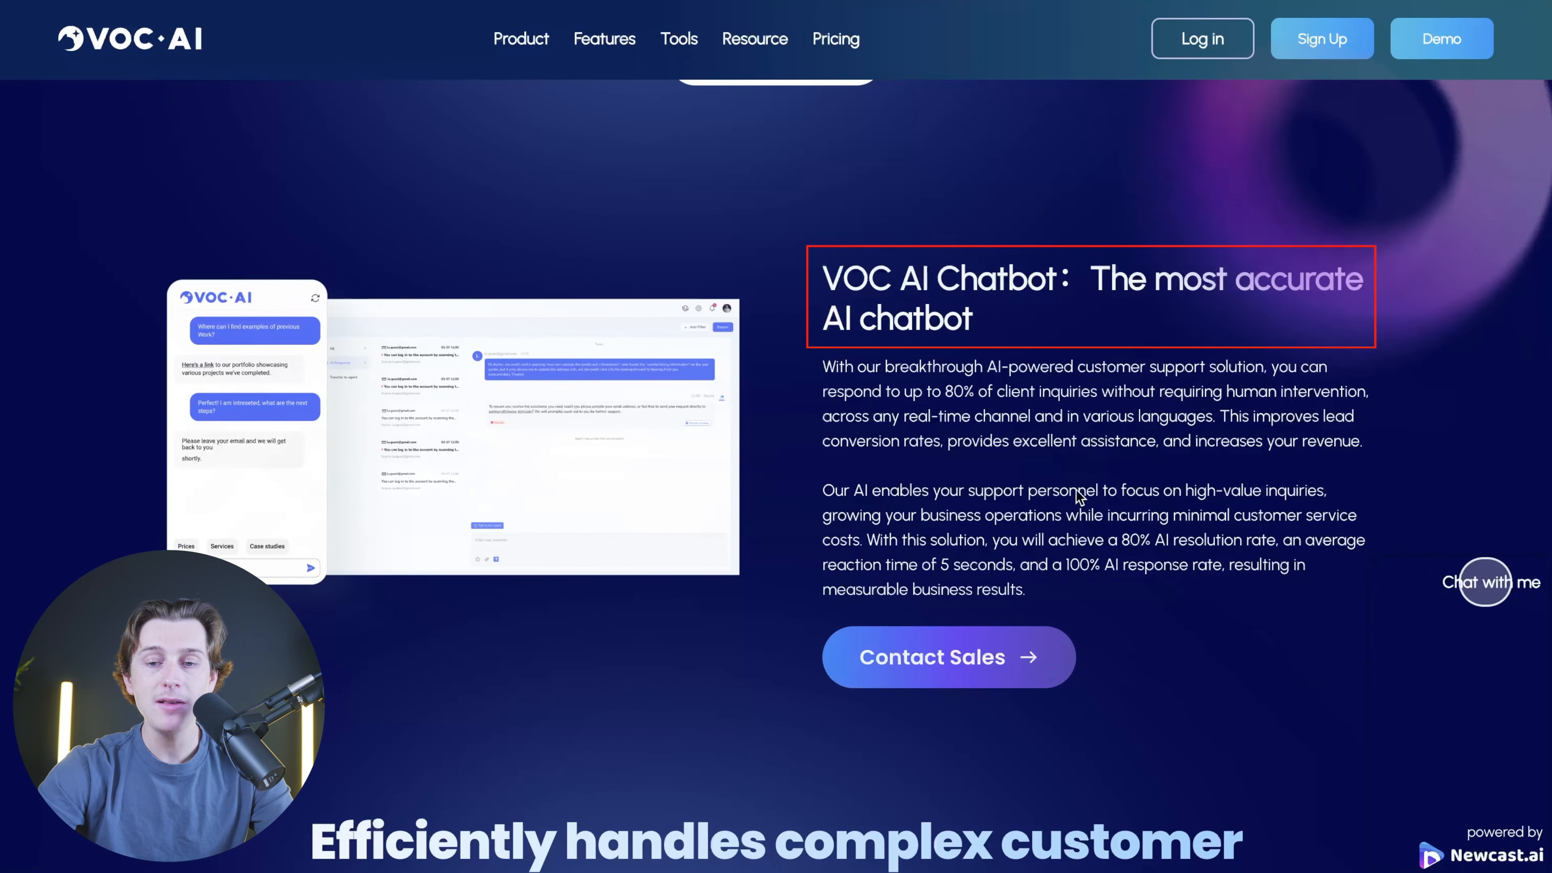
scroll(929, 403, down, 1)
drag(946, 309, 1042, 353)
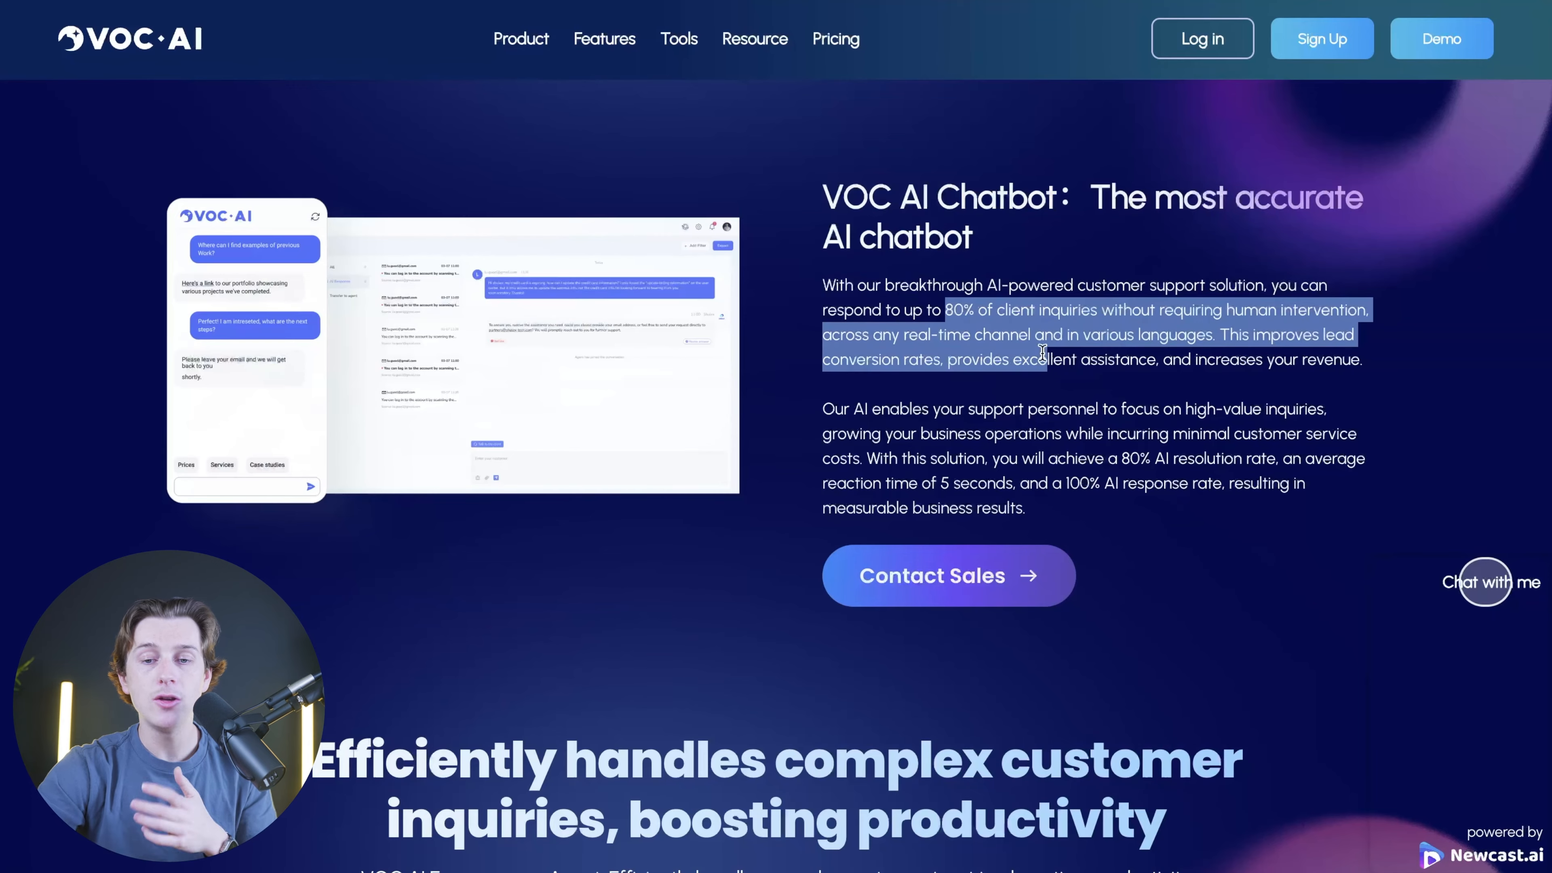
click(1047, 369)
scroll(980, 409, down, 11)
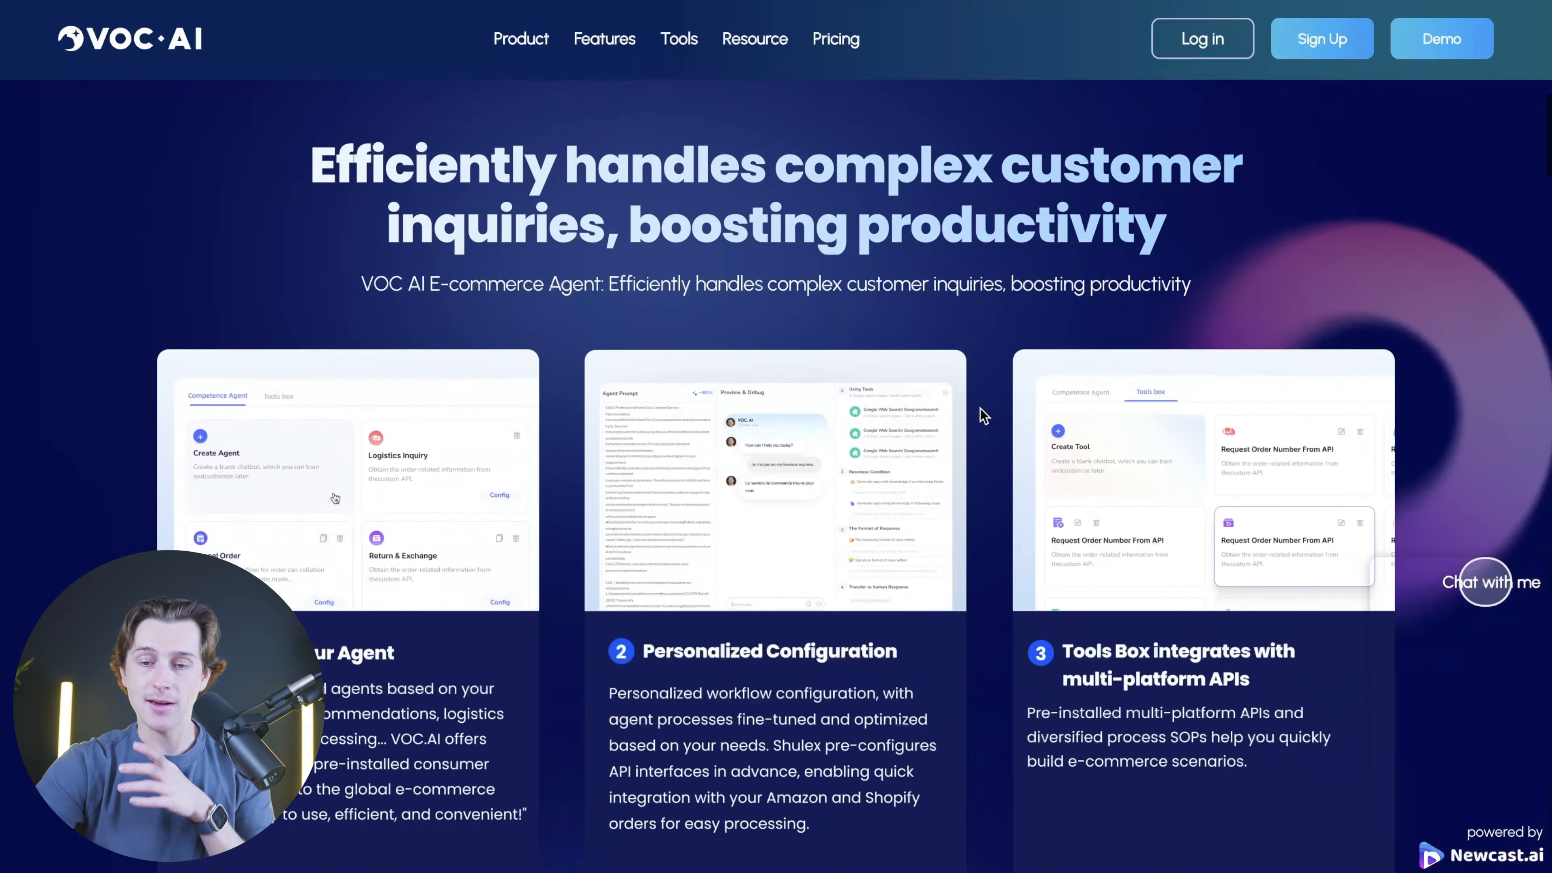
scroll(981, 416, down, 10)
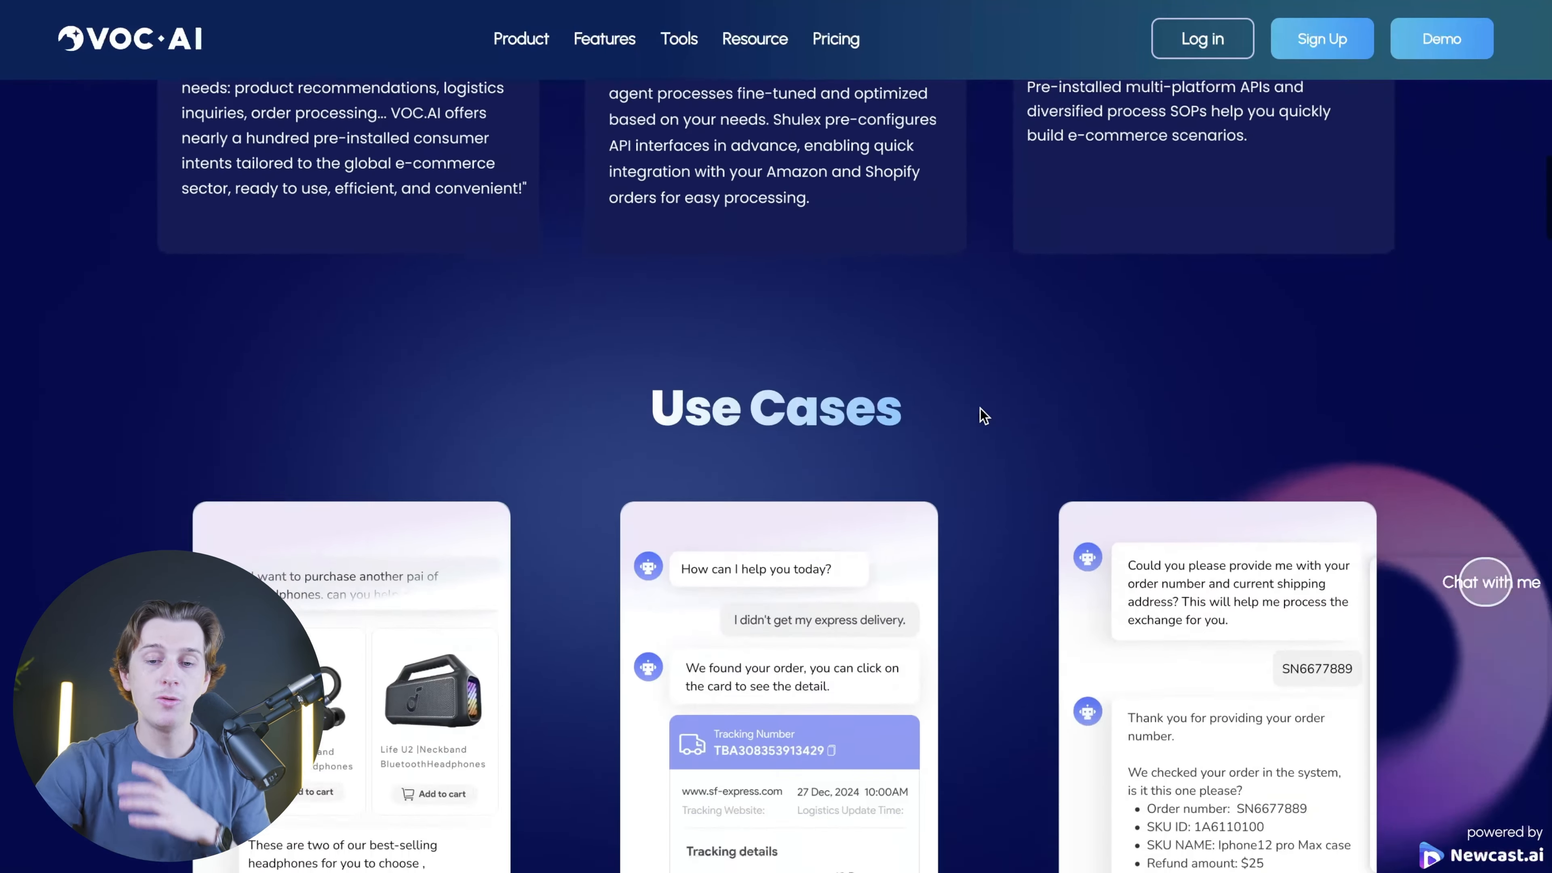
scroll(984, 416, down, 1)
scroll(984, 416, down, 5)
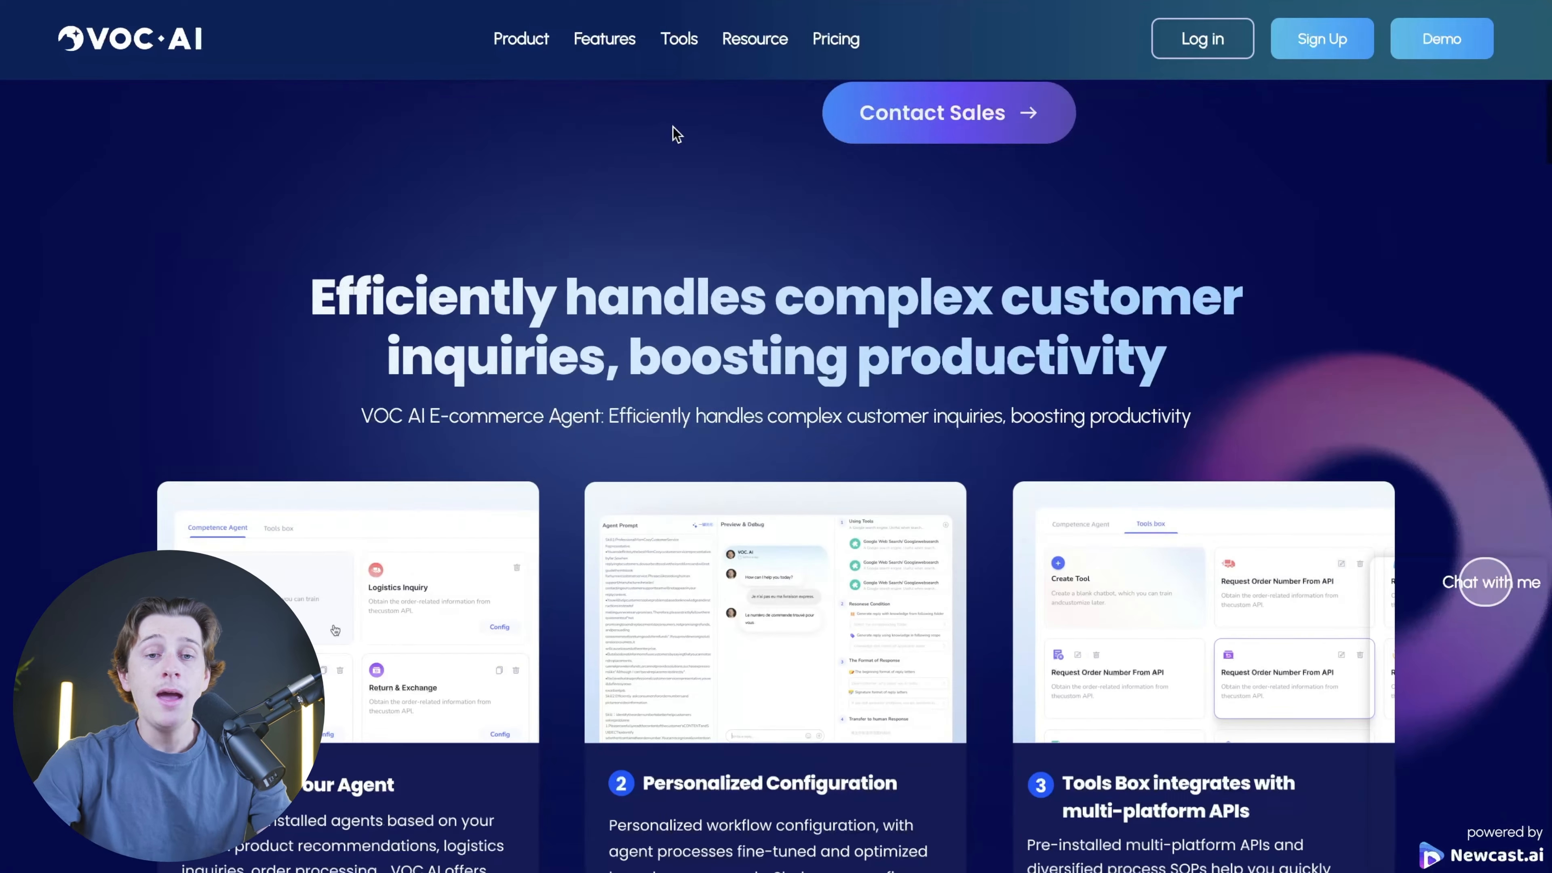
- Open the VOC app's Amazon Review Analysis, search for "hyrdoflash", and dismiss the extension installation dialog
click(952, 187)
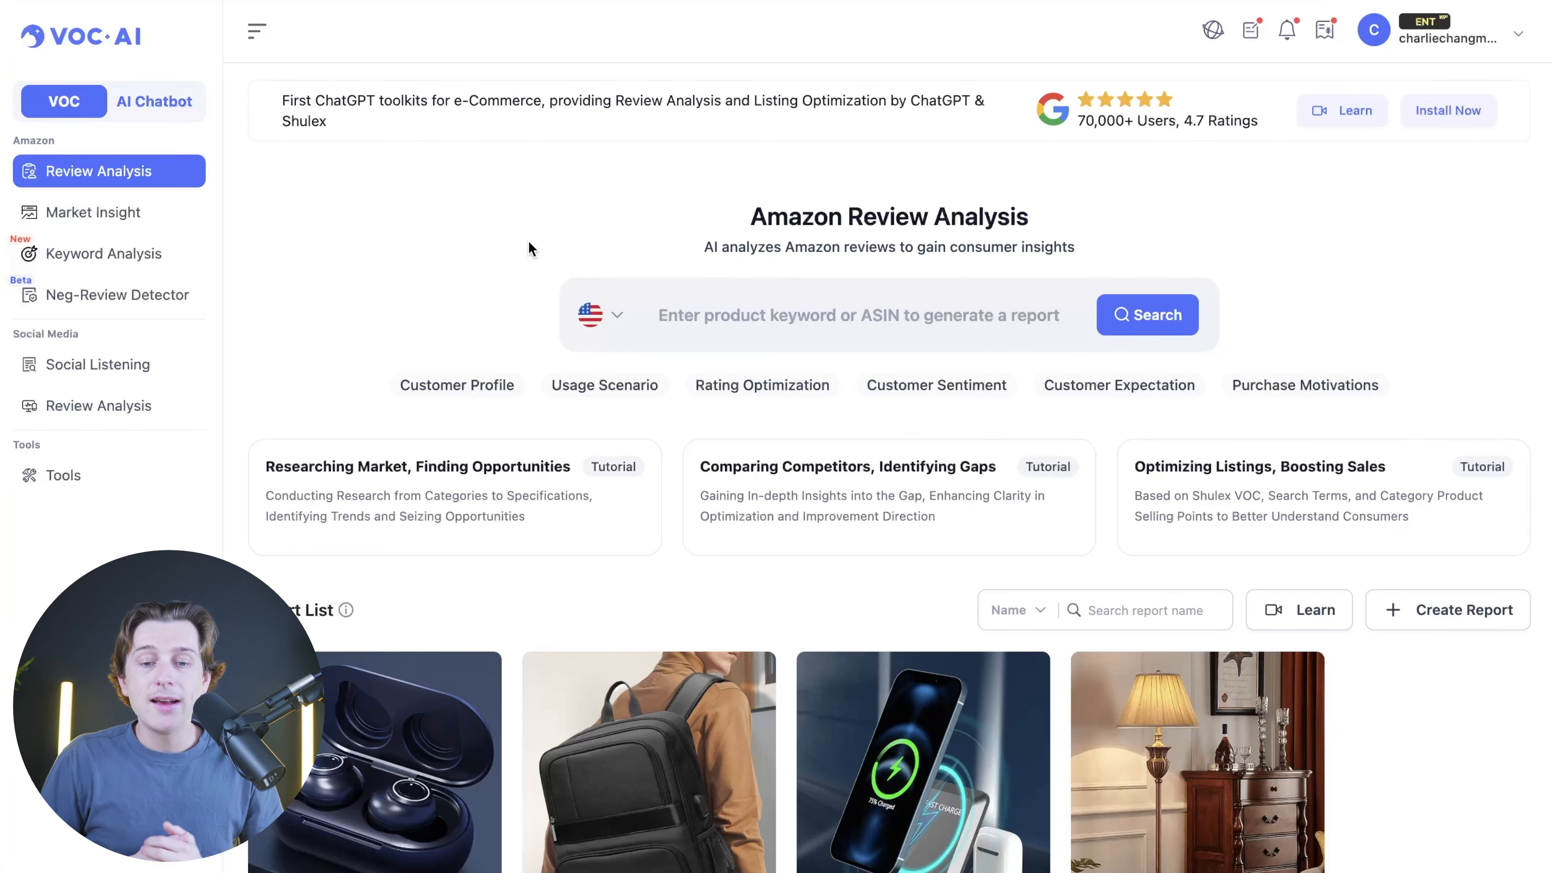
click(753, 312)
text(hyrdoflash)
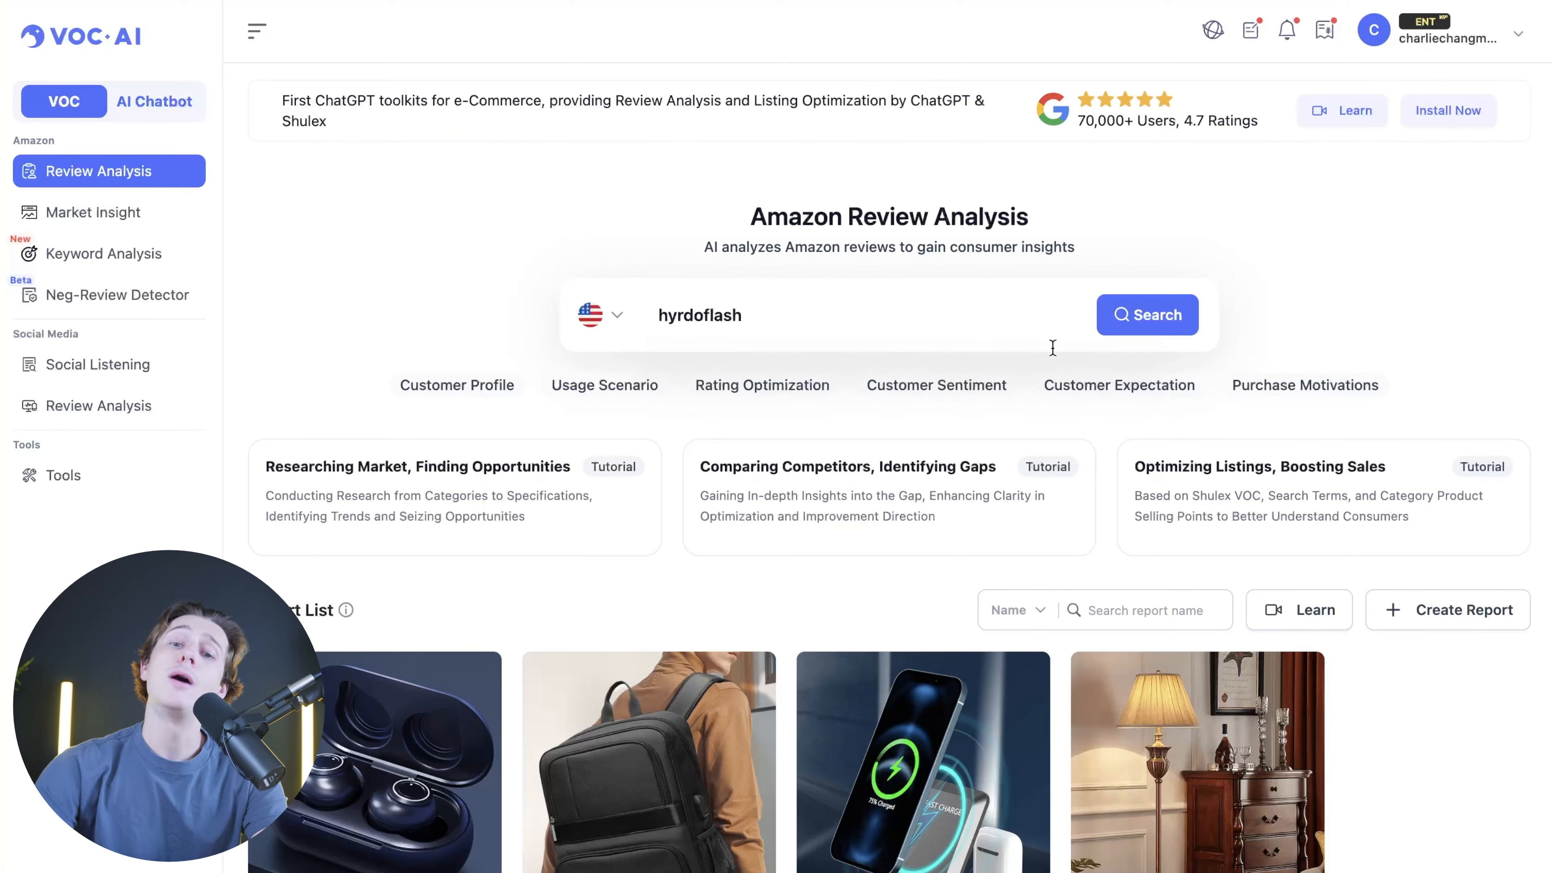
click(1166, 325)
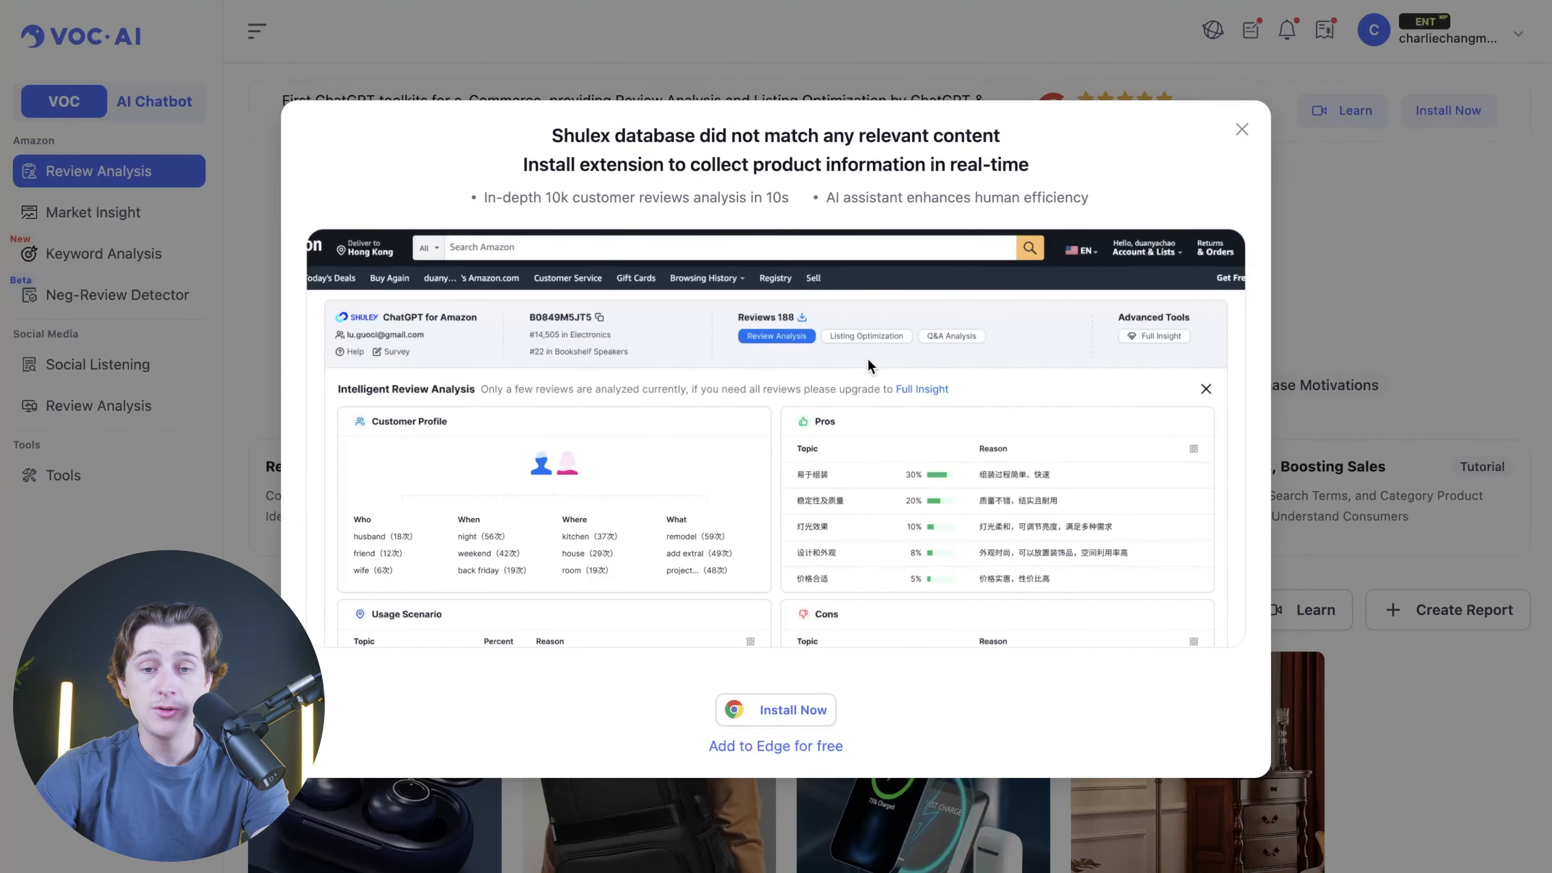
click(1231, 136)
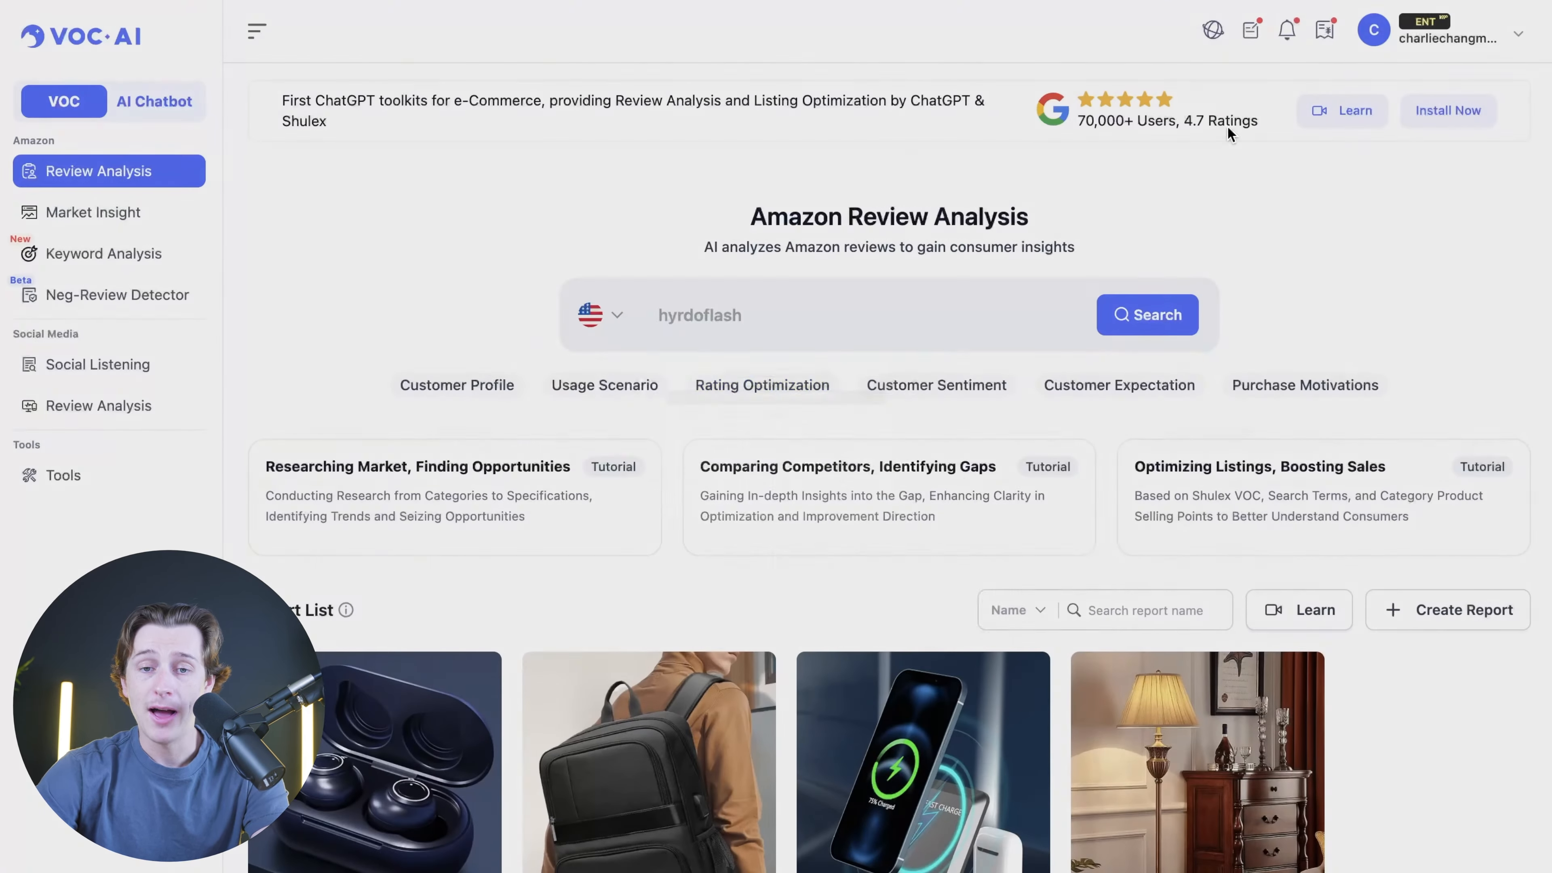
- Change the product keyword to "hyrdoflask", run the search, and close the product results
click(753, 330)
key(BackSpace)
text(k)
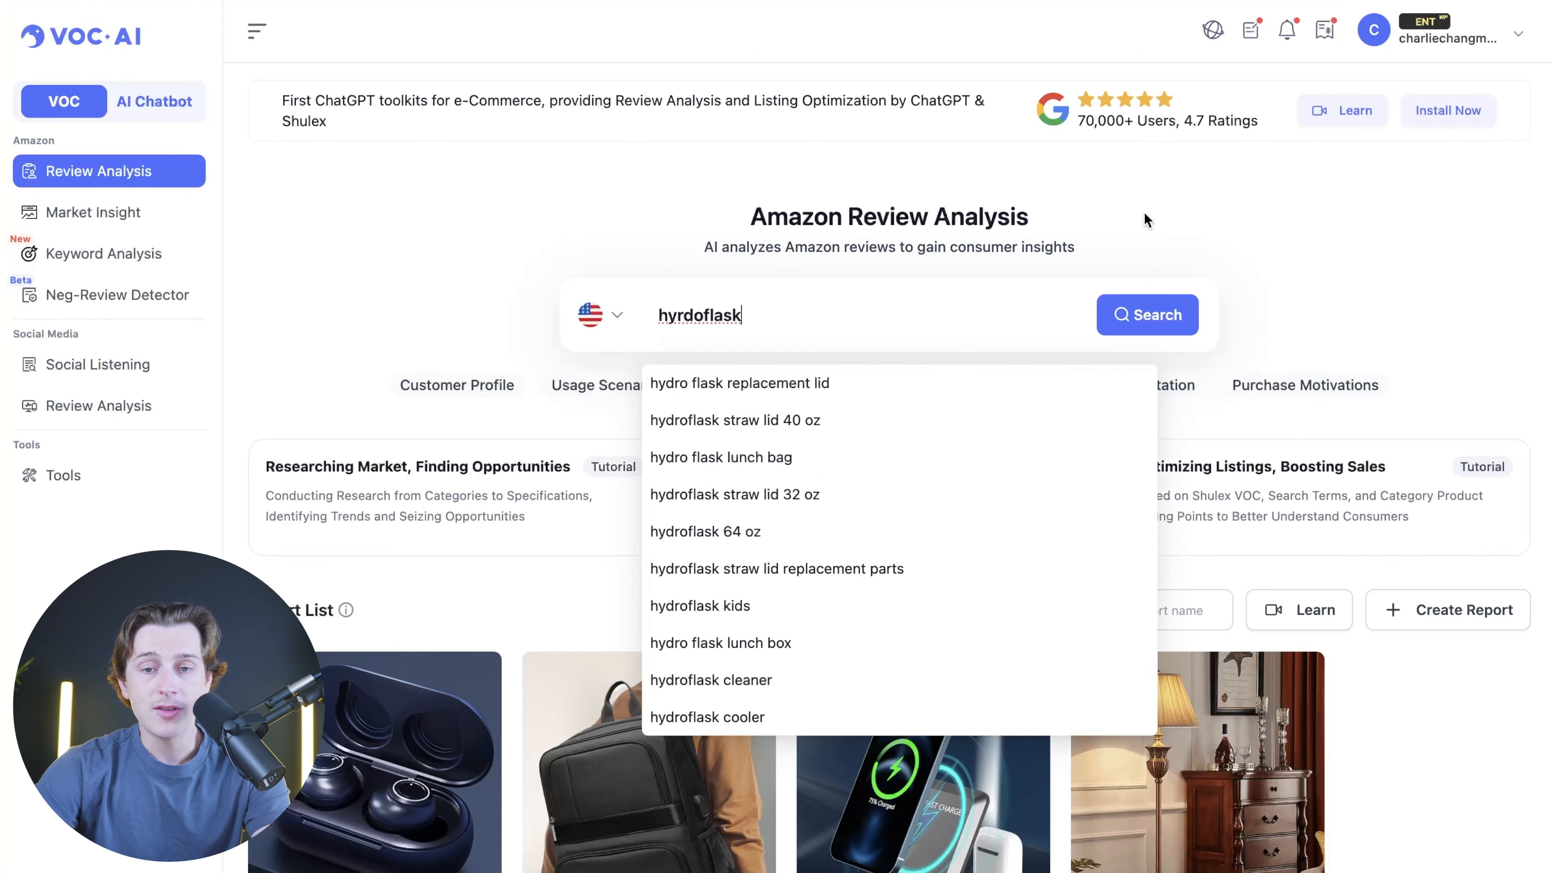
click(1151, 311)
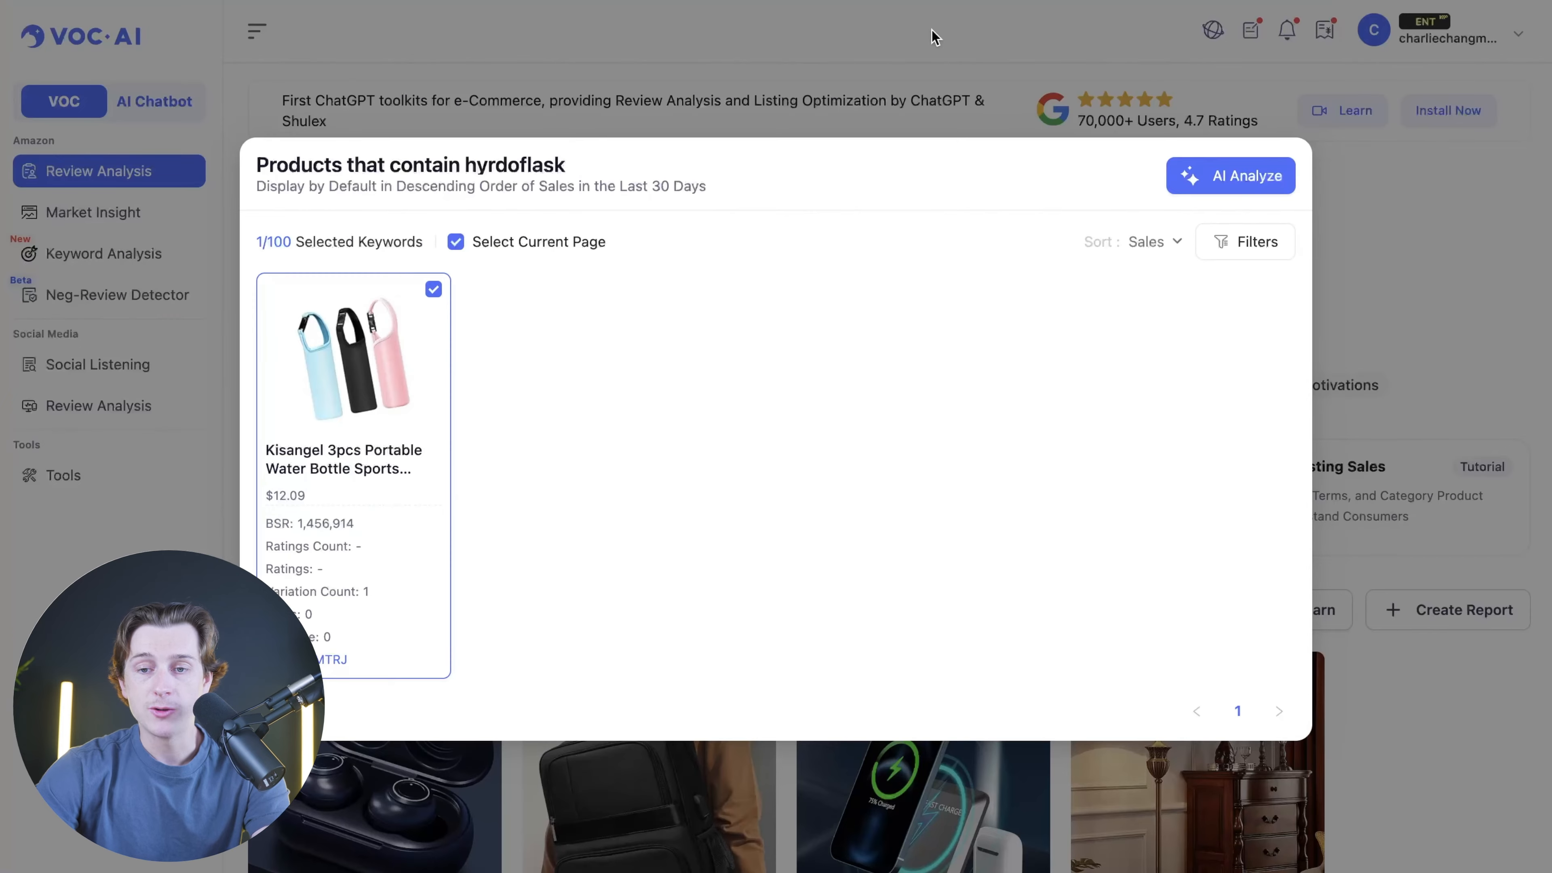
click(981, 131)
- Choose the suggested keyword "hydro flask lunch bag" and start the AI analysis of the three preselected products
click(851, 306)
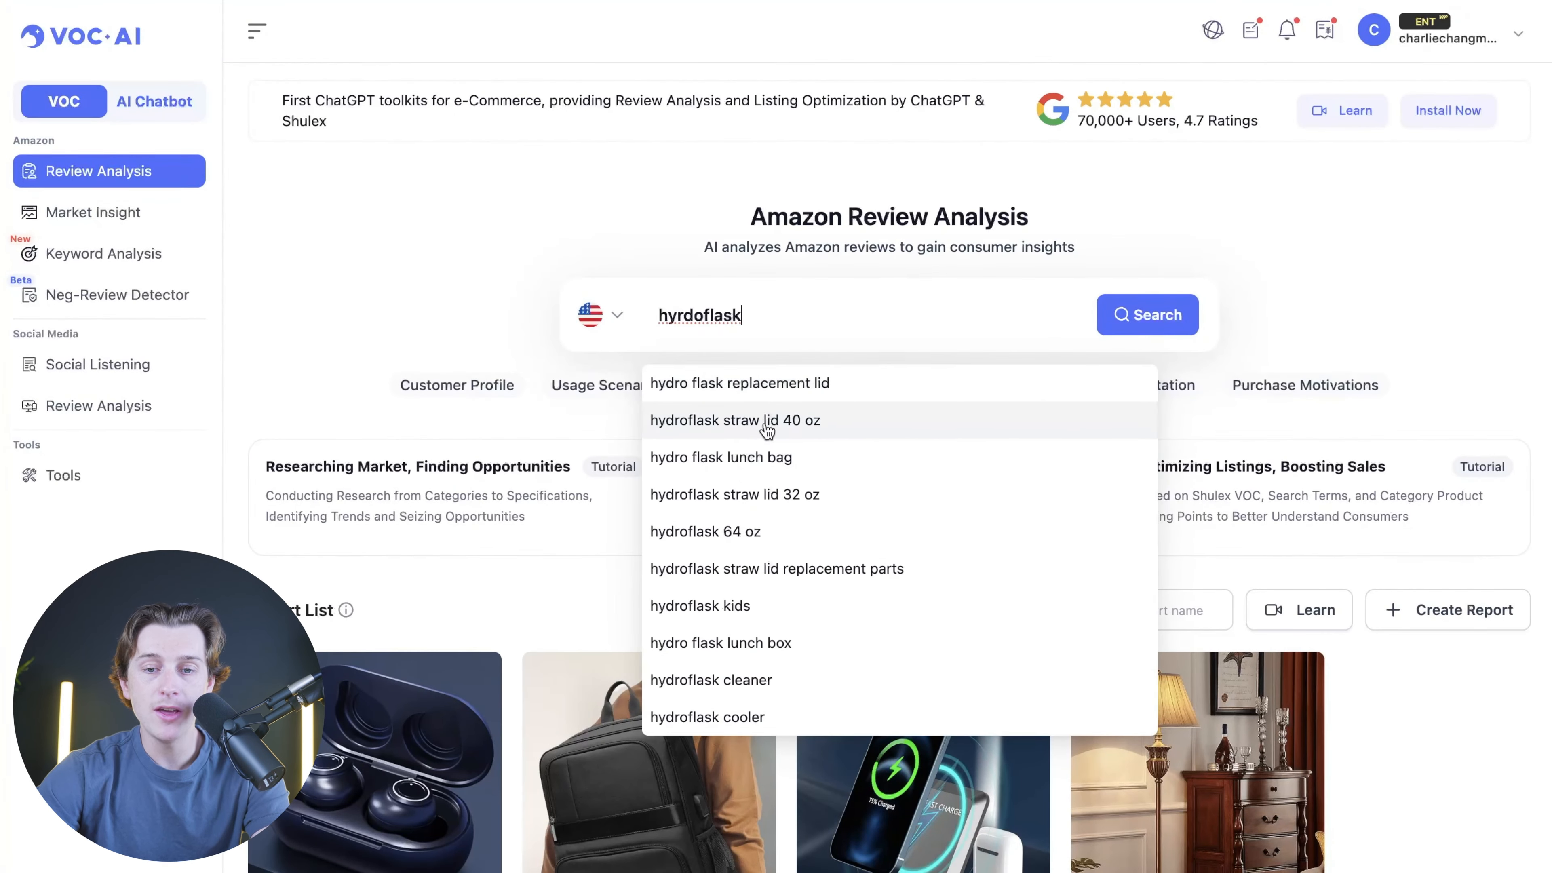
click(751, 459)
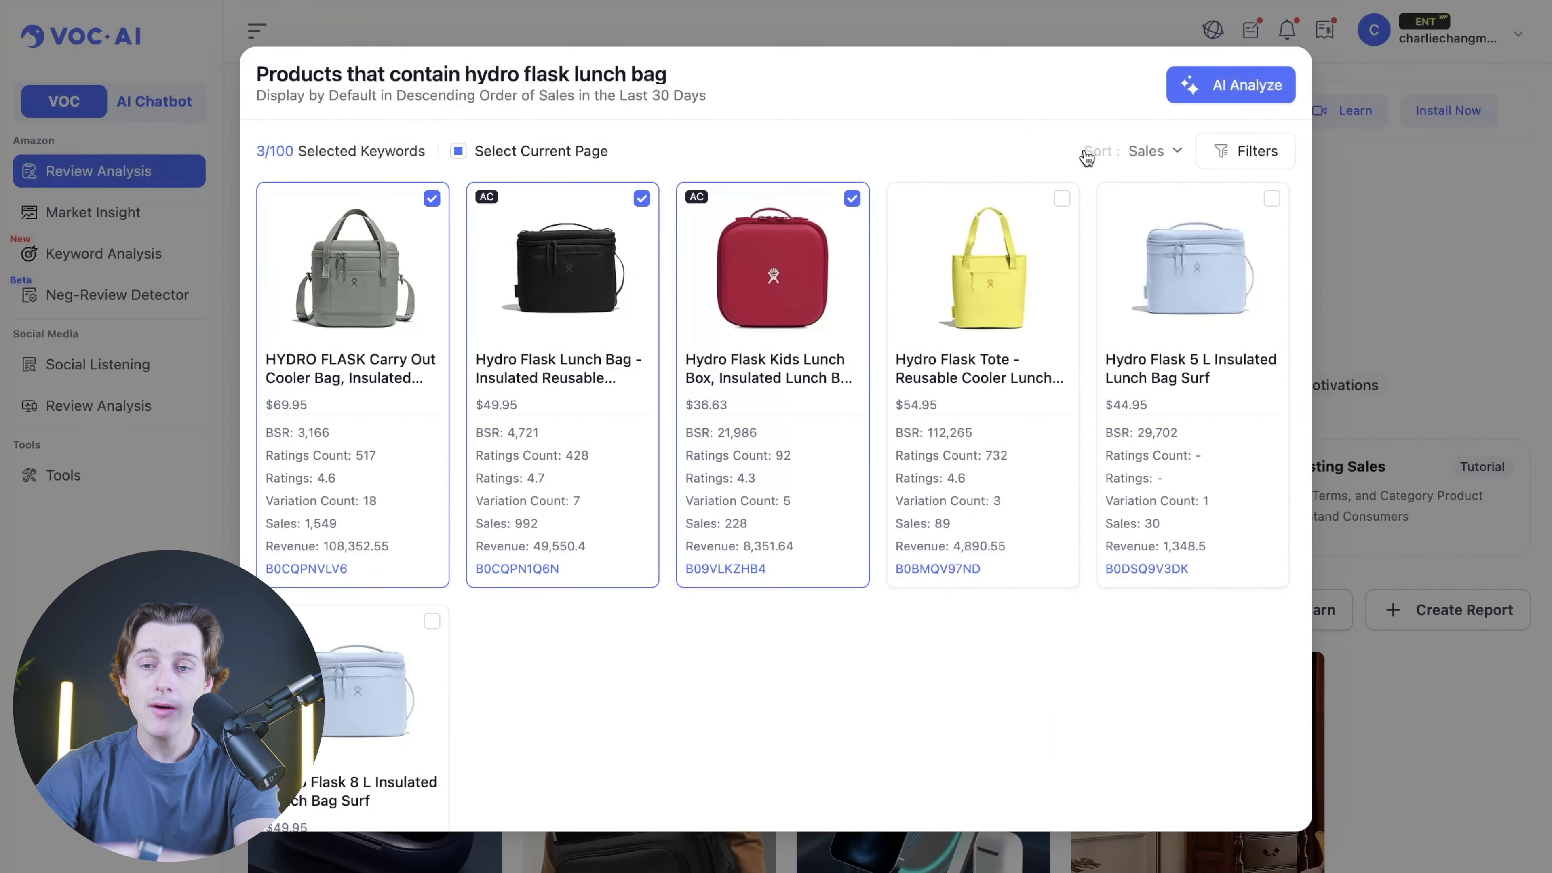
click(1225, 91)
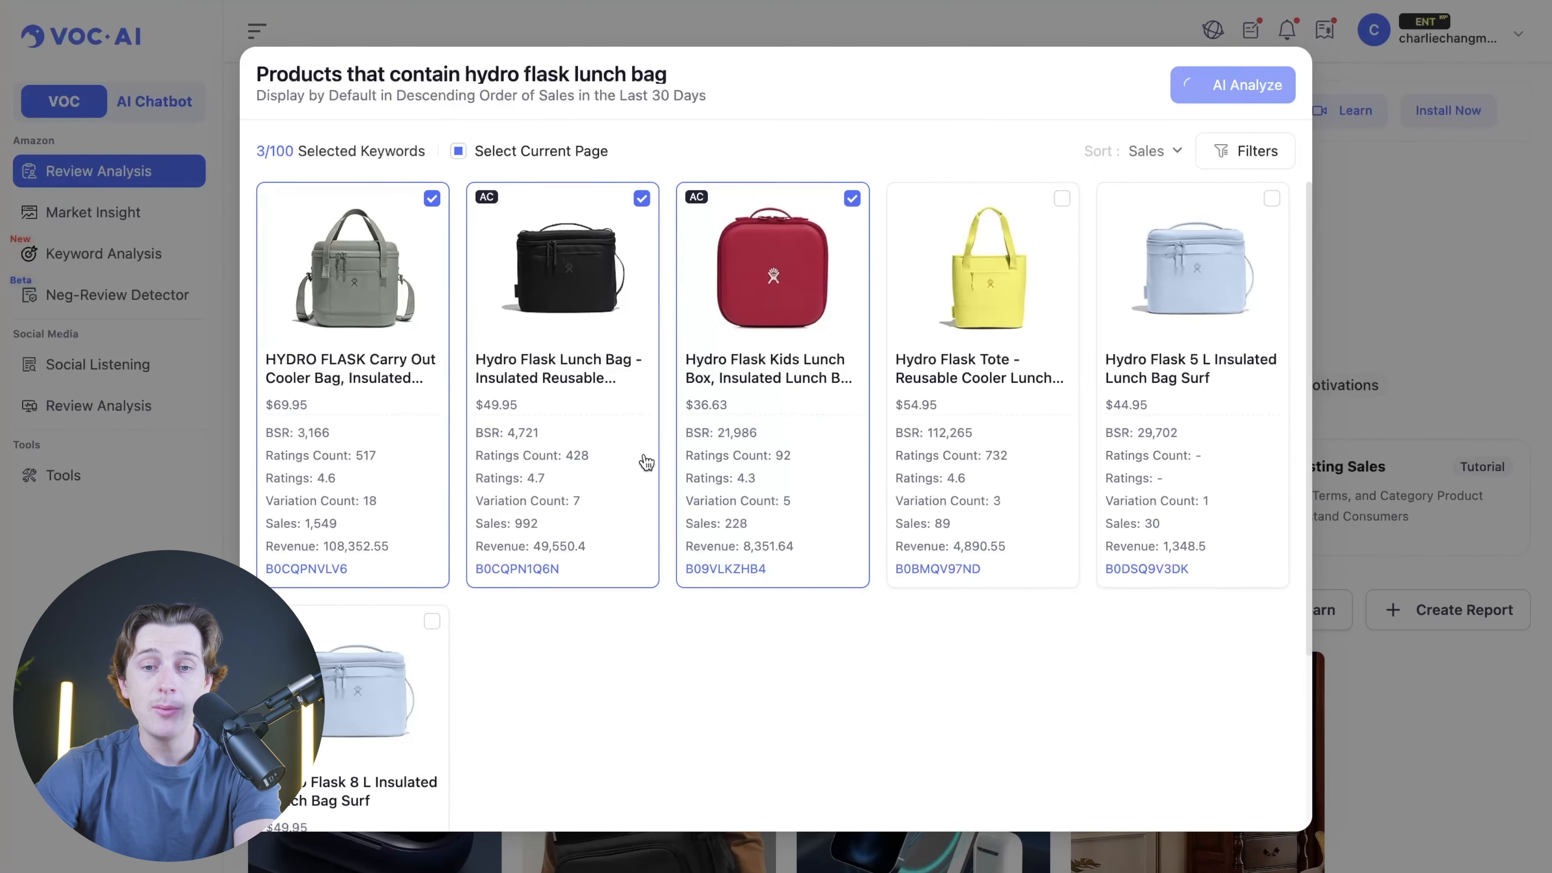
- Open the Earbud Headphones demo report from the report list
scroll(663, 520, down, 3)
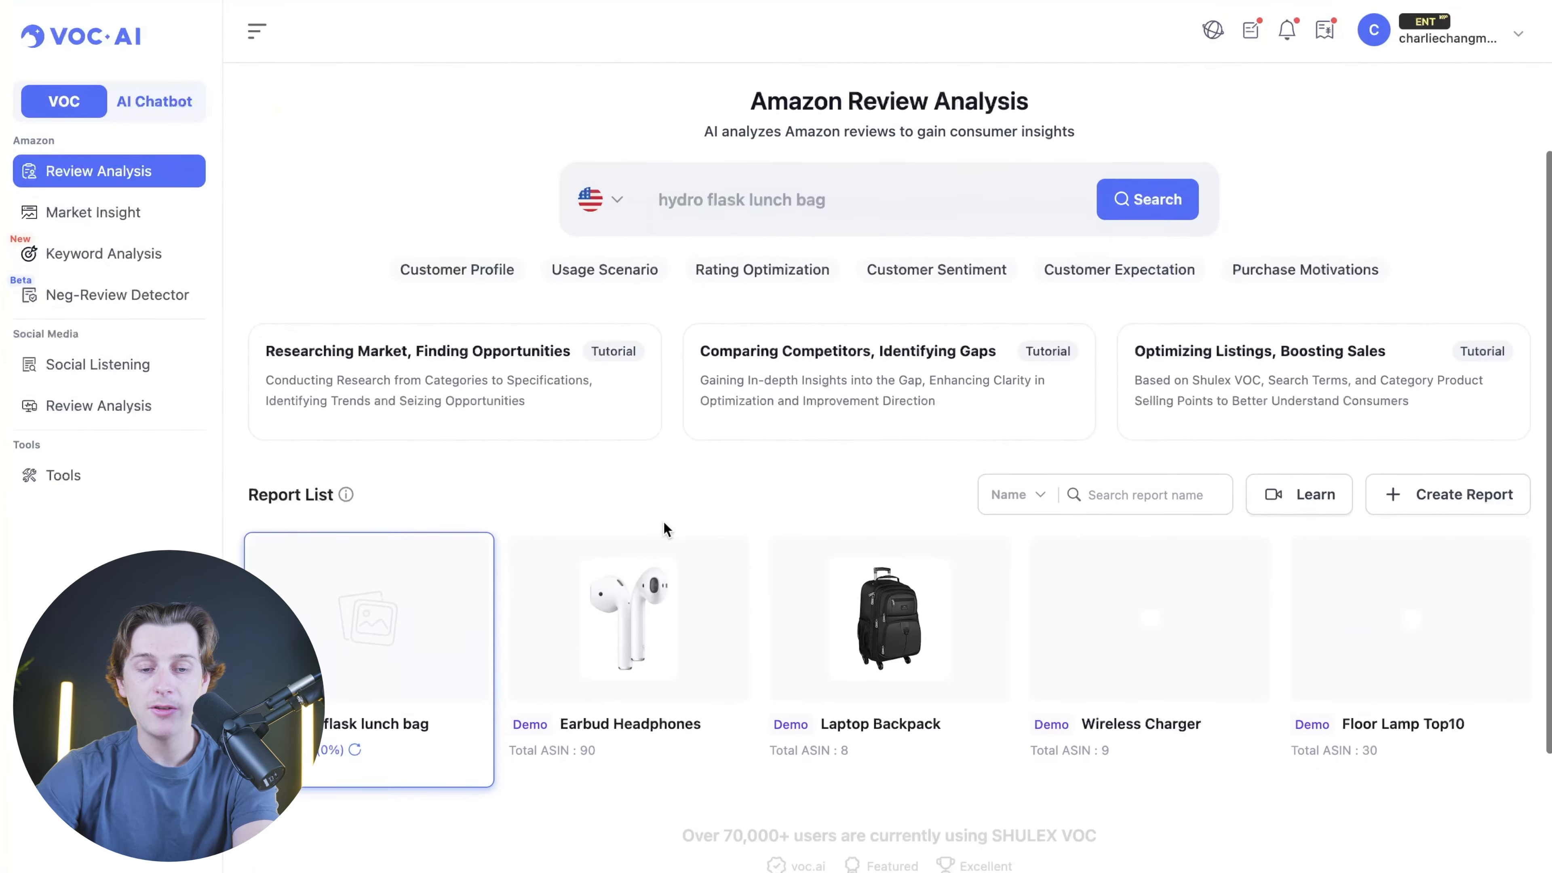
scroll(443, 153, down, 2)
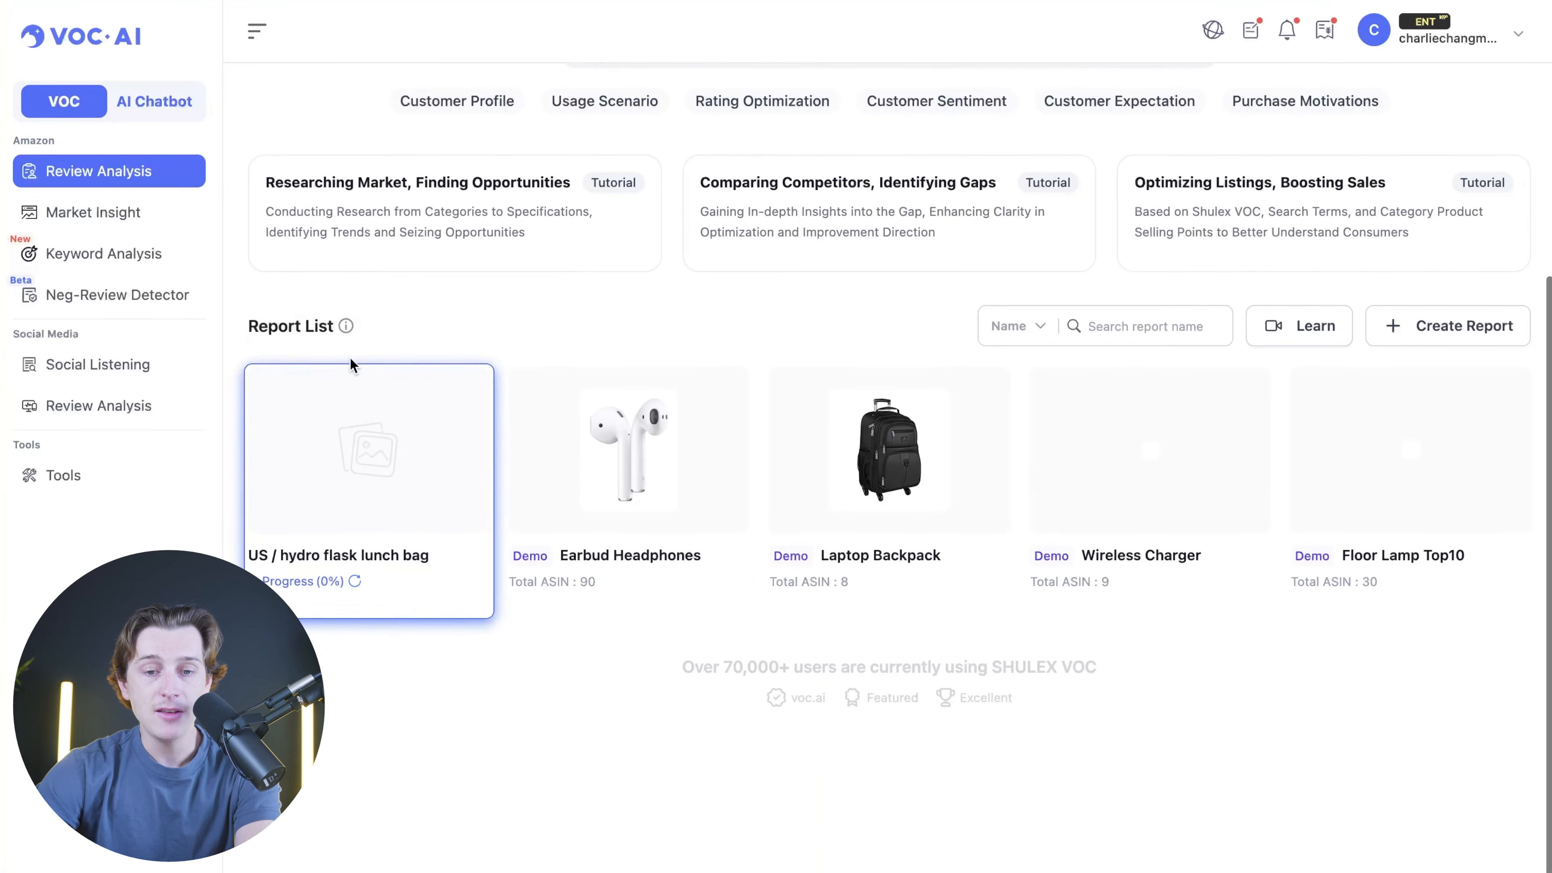
mouse_move(341, 417)
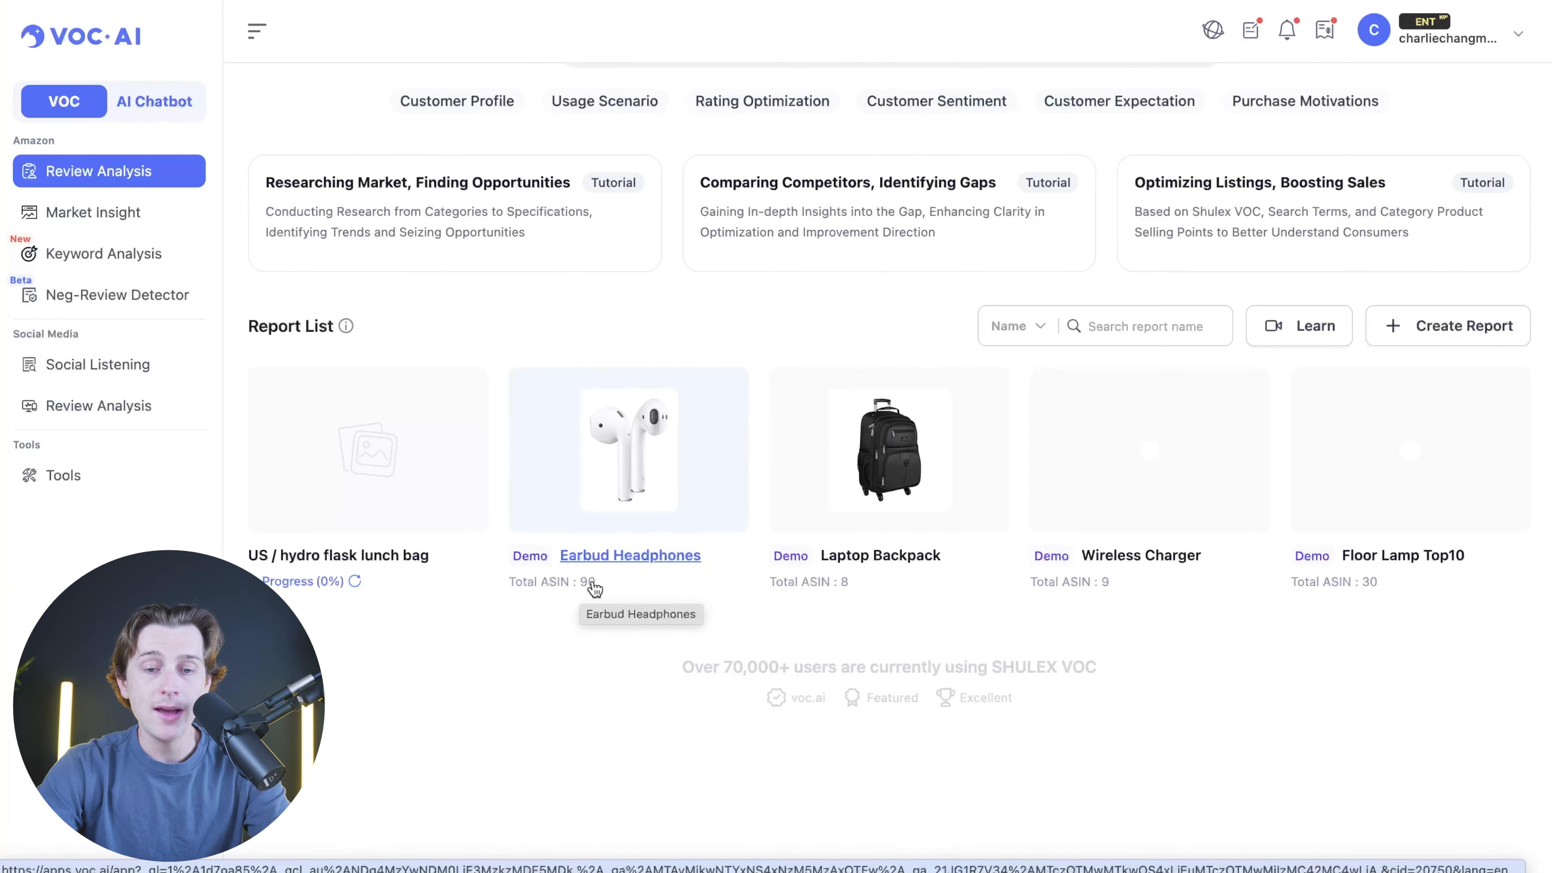
click(614, 556)
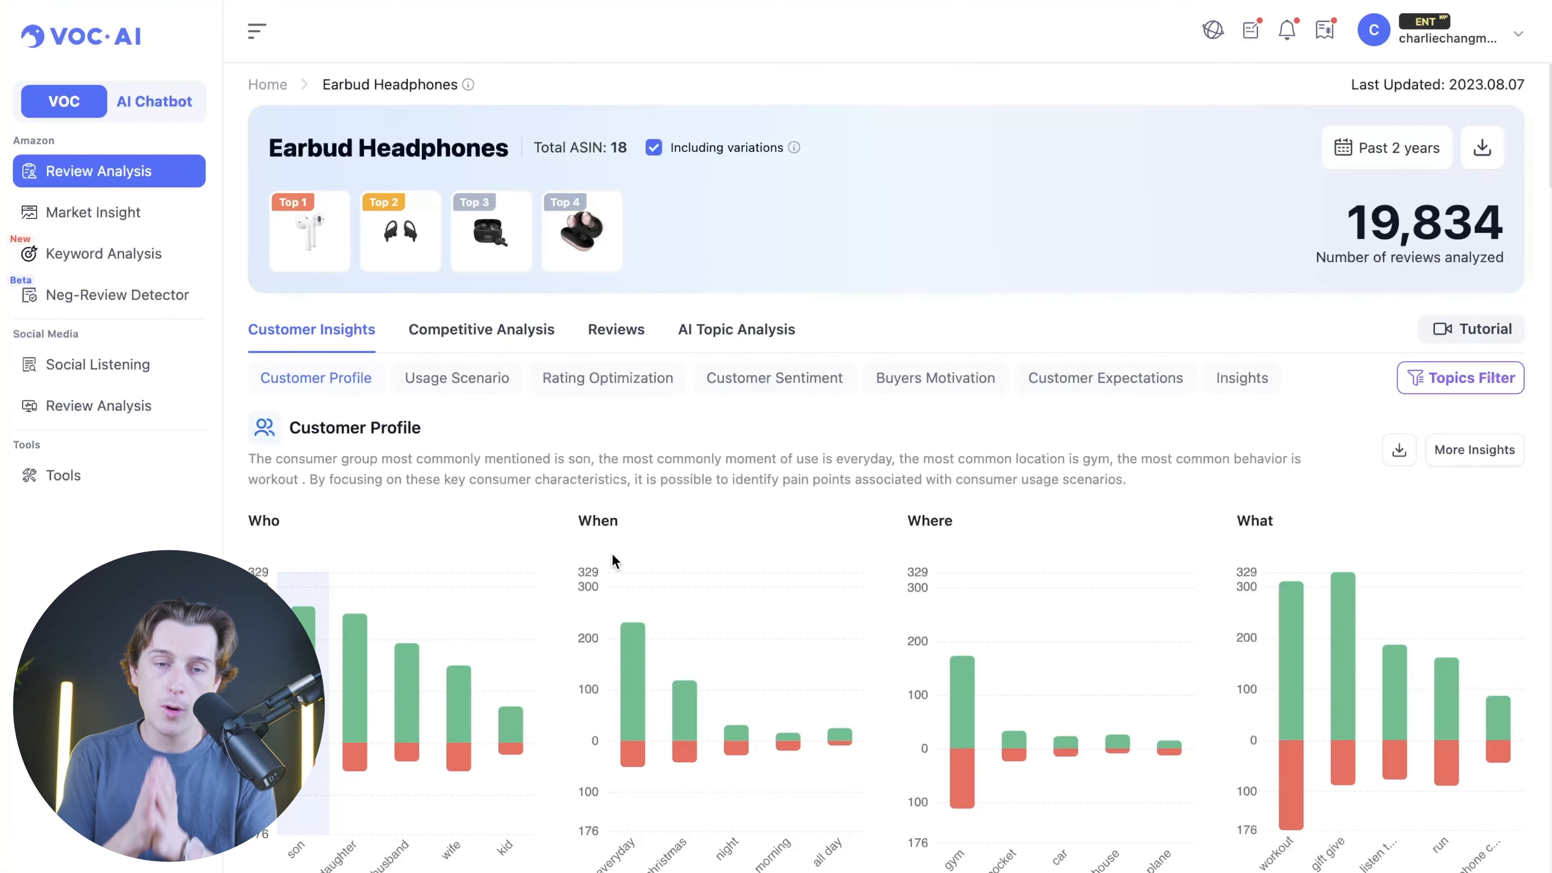
- Examine the Customer Profile charts for who, when, where and what, including the mention breakdown for individual consumer groups
scroll(611, 552, down, 3)
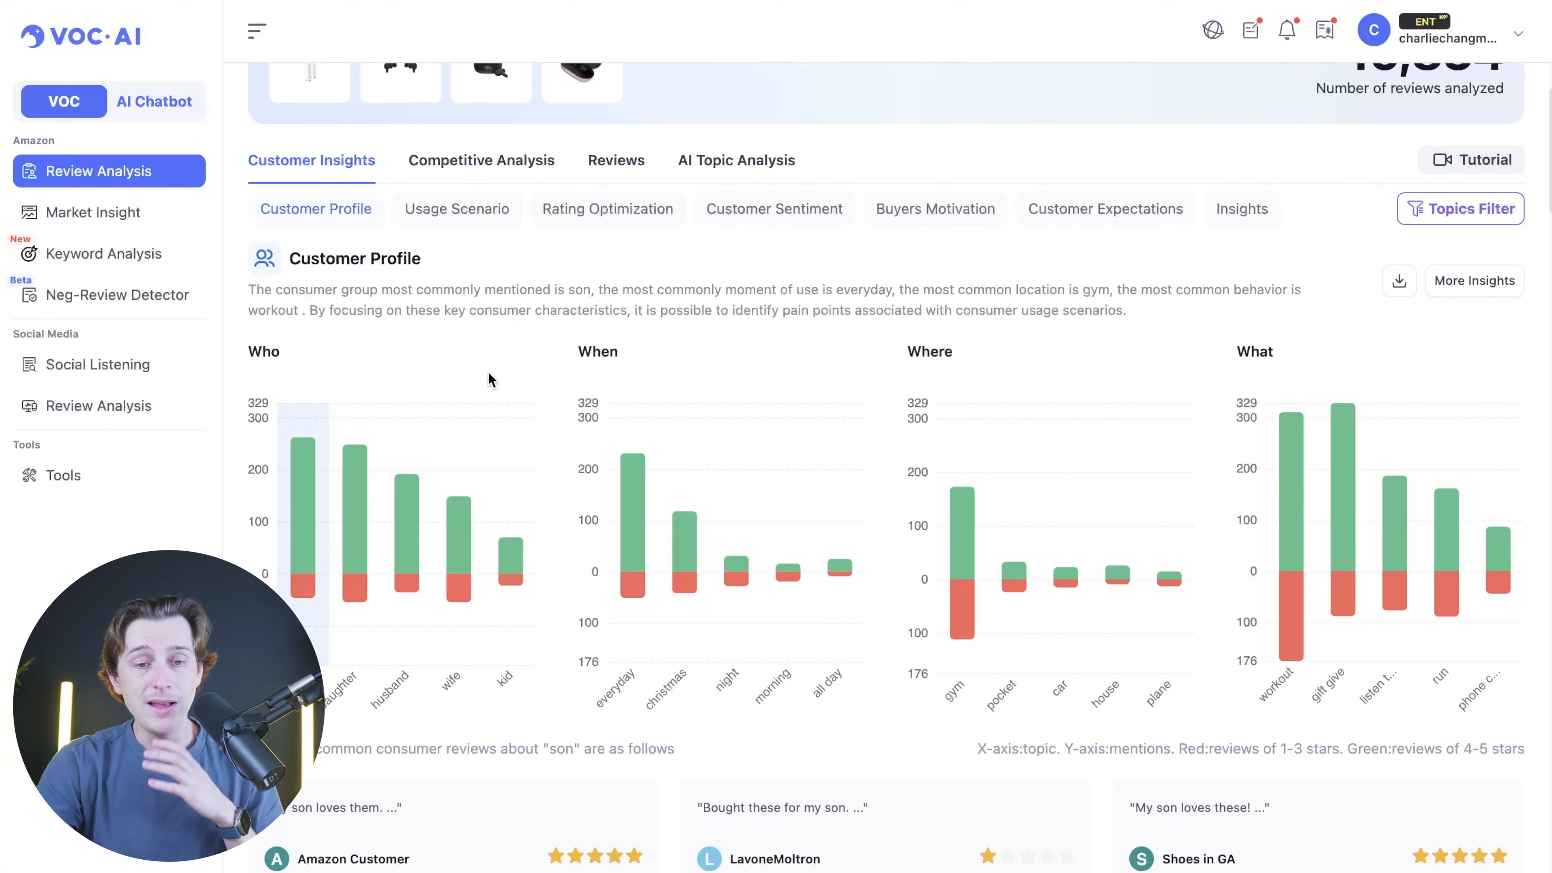
scroll(725, 378, down, 3)
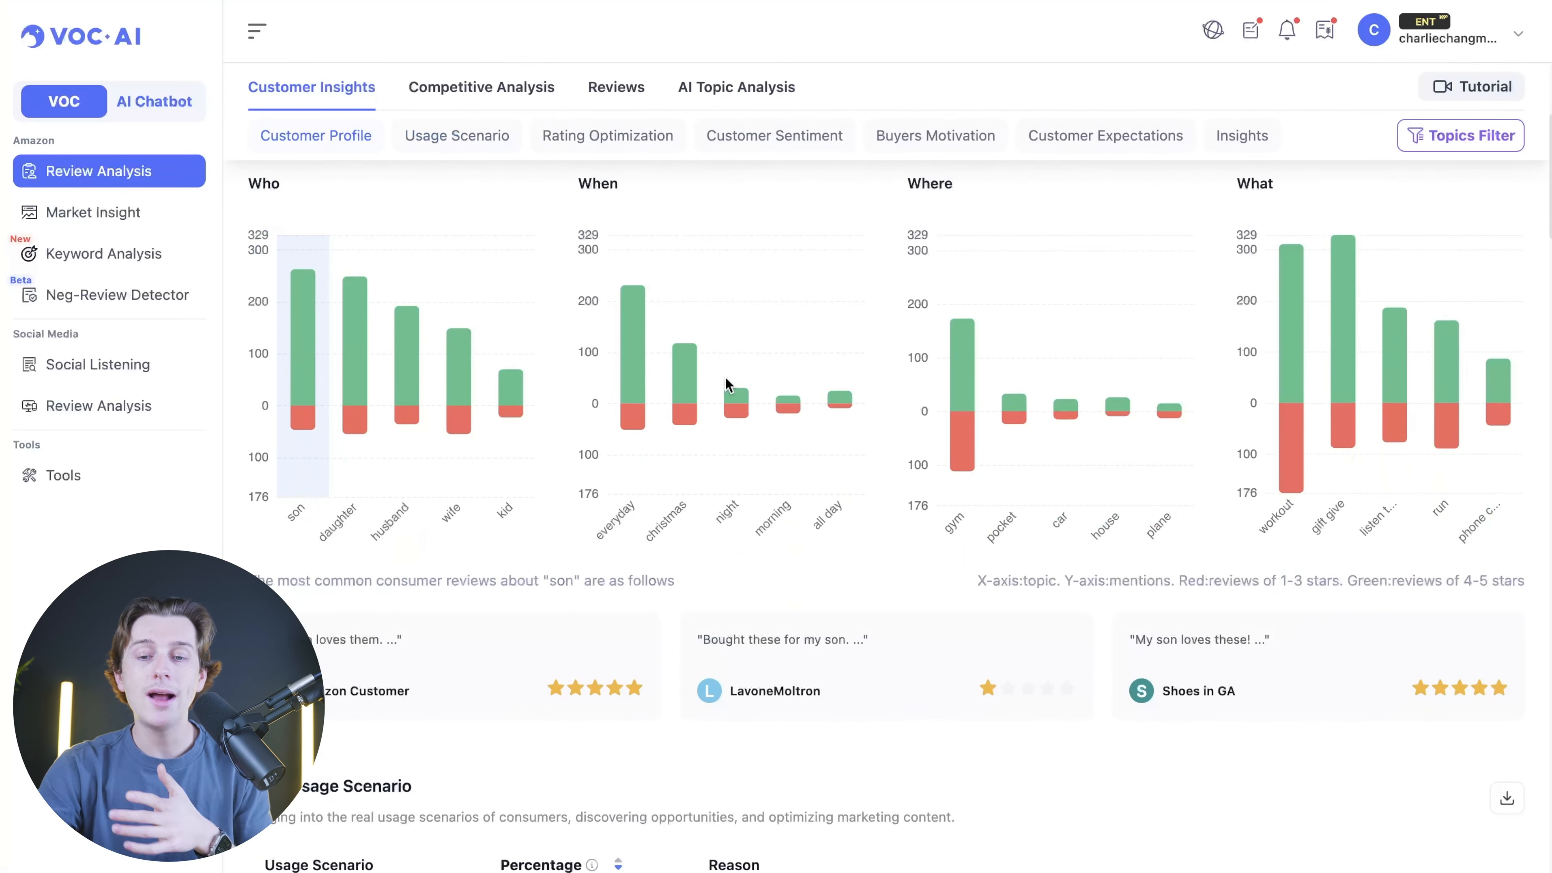
scroll(435, 540, up, 1)
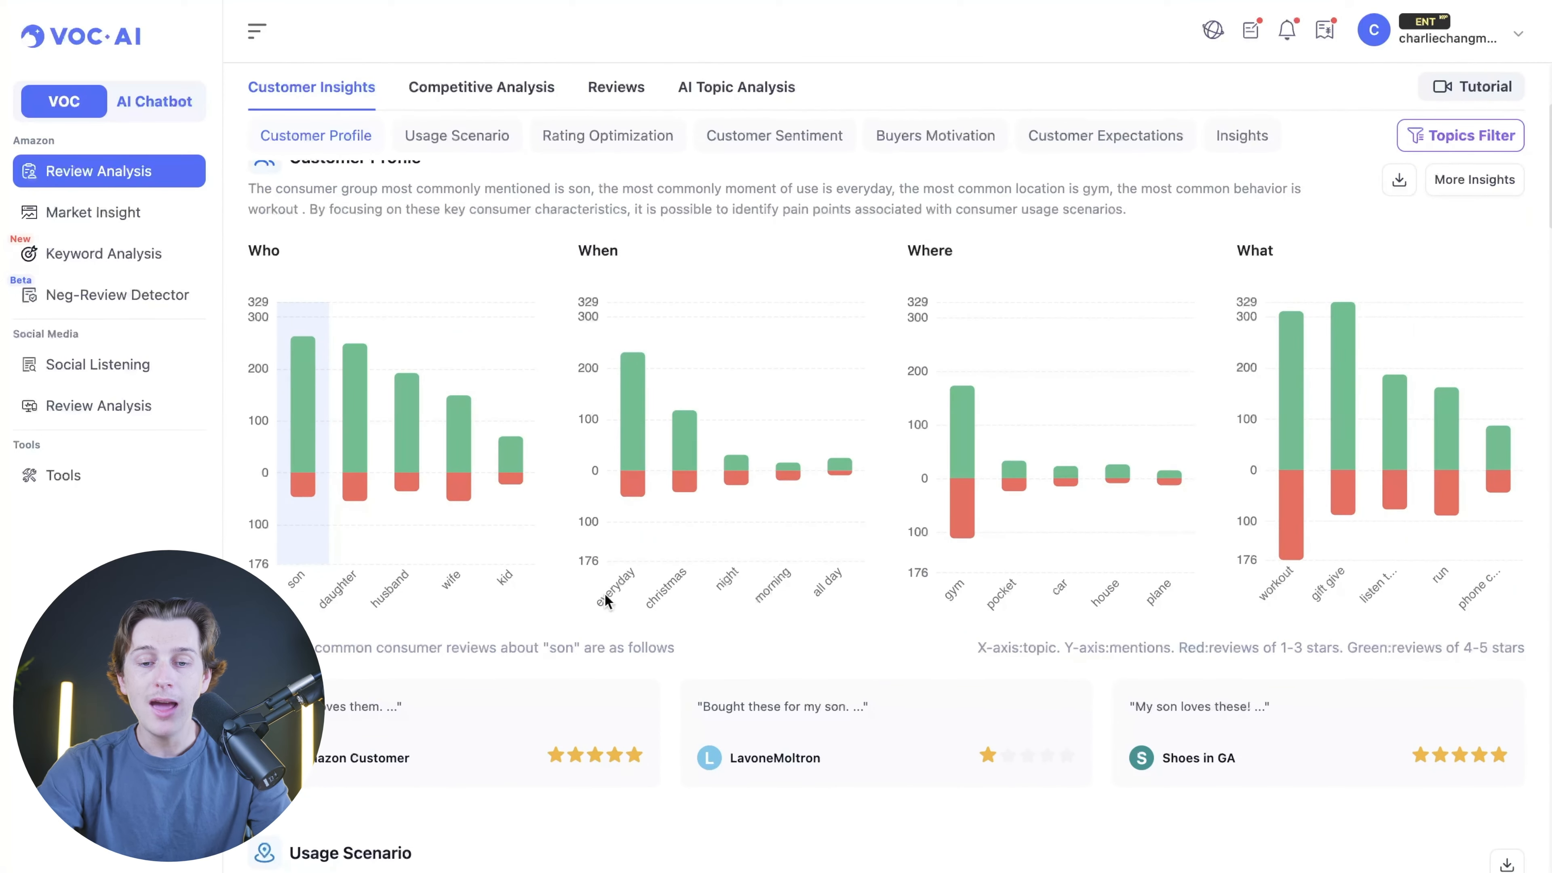
mouse_move(663, 598)
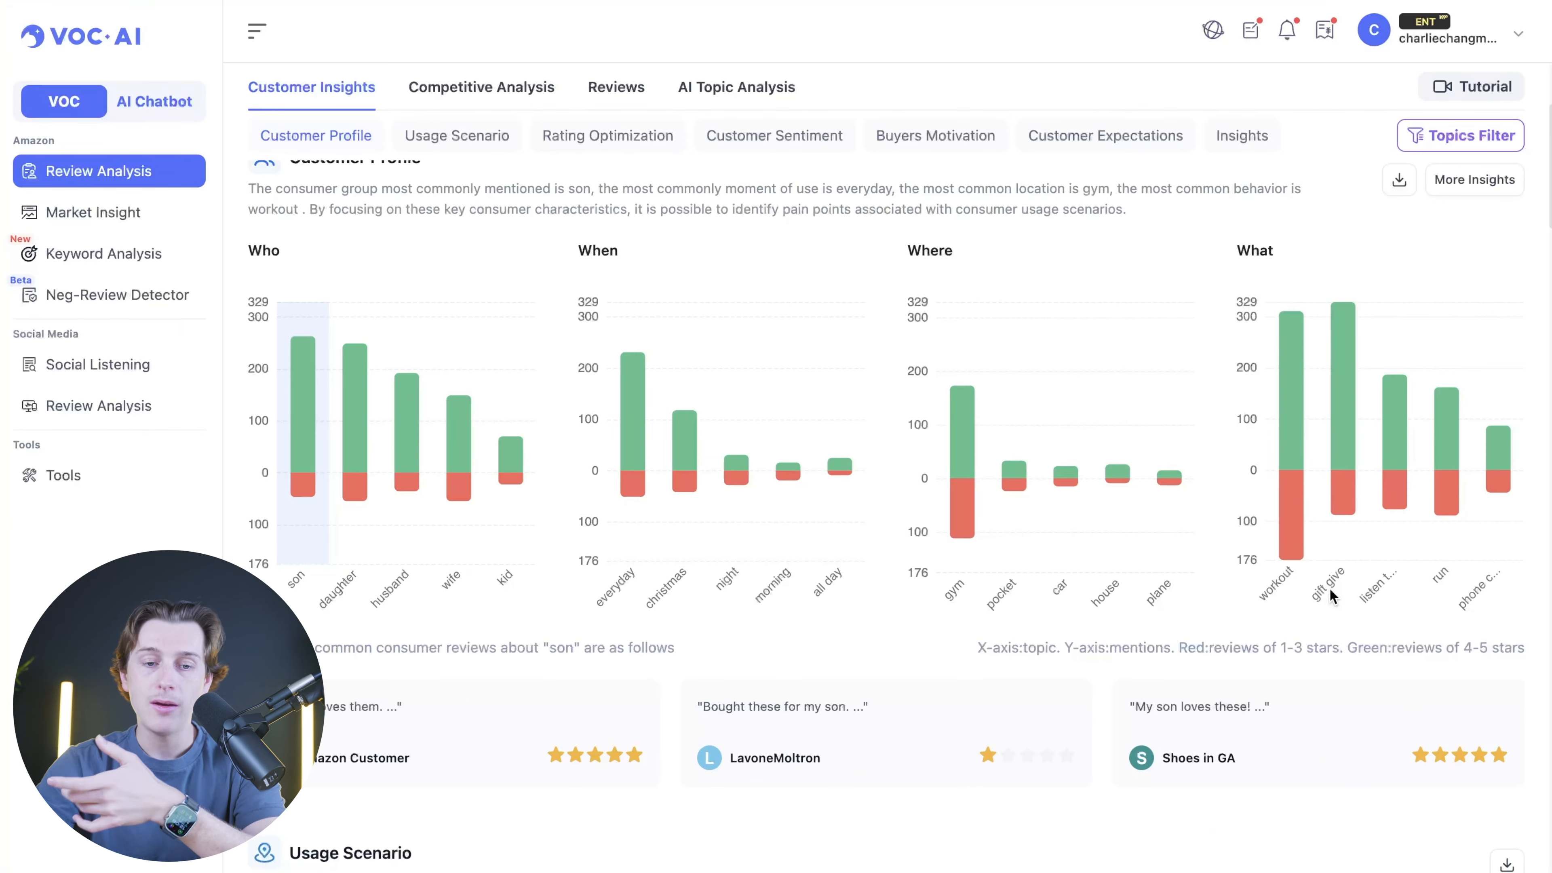
mouse_move(289, 523)
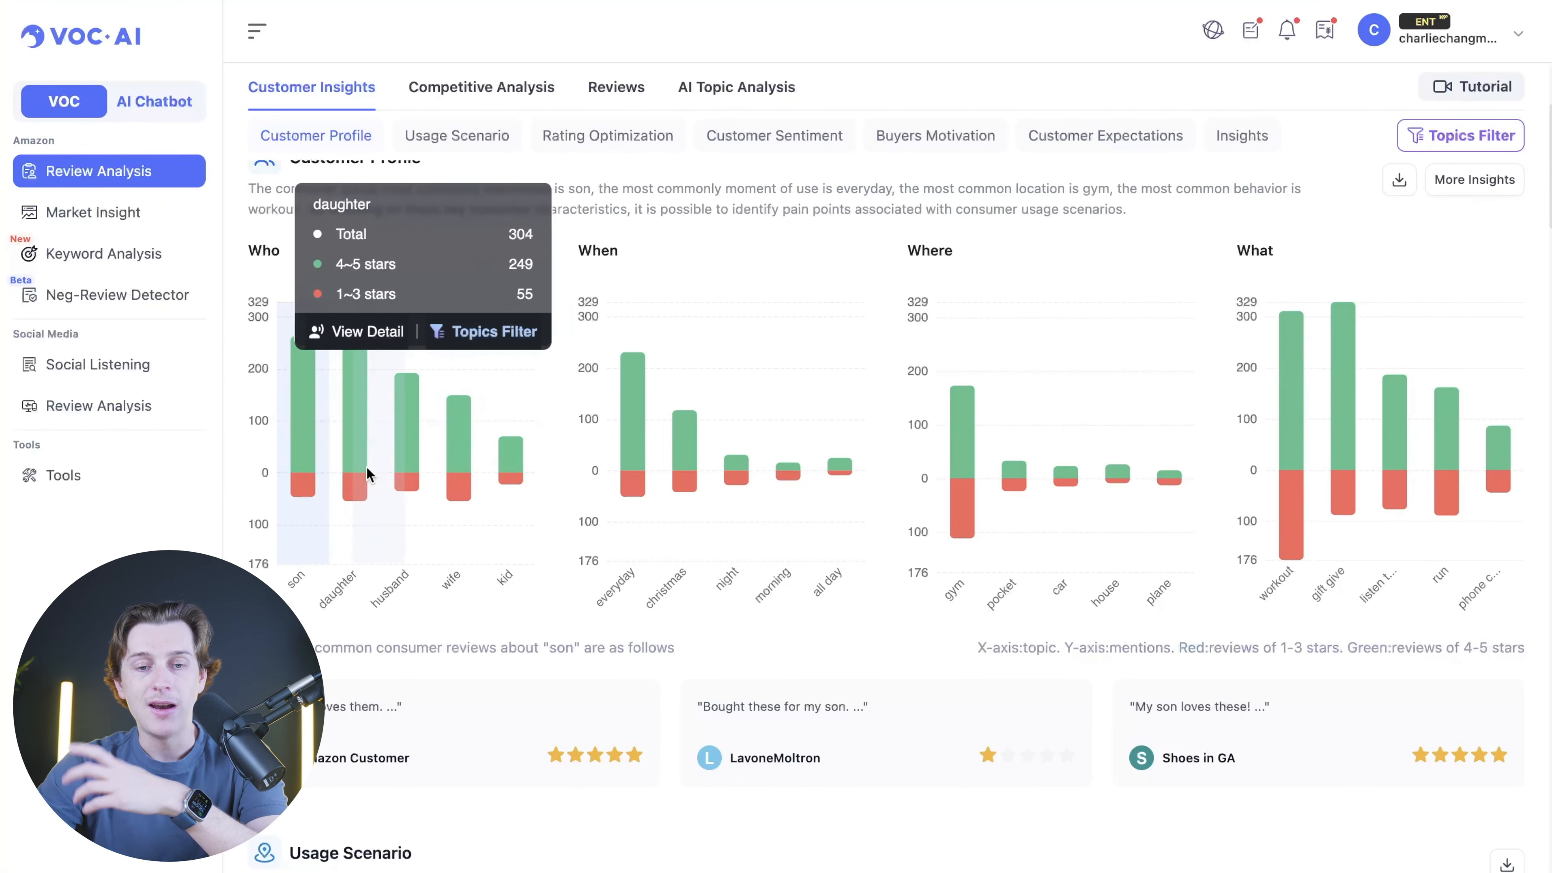
mouse_move(473, 471)
scroll(473, 471, down, 5)
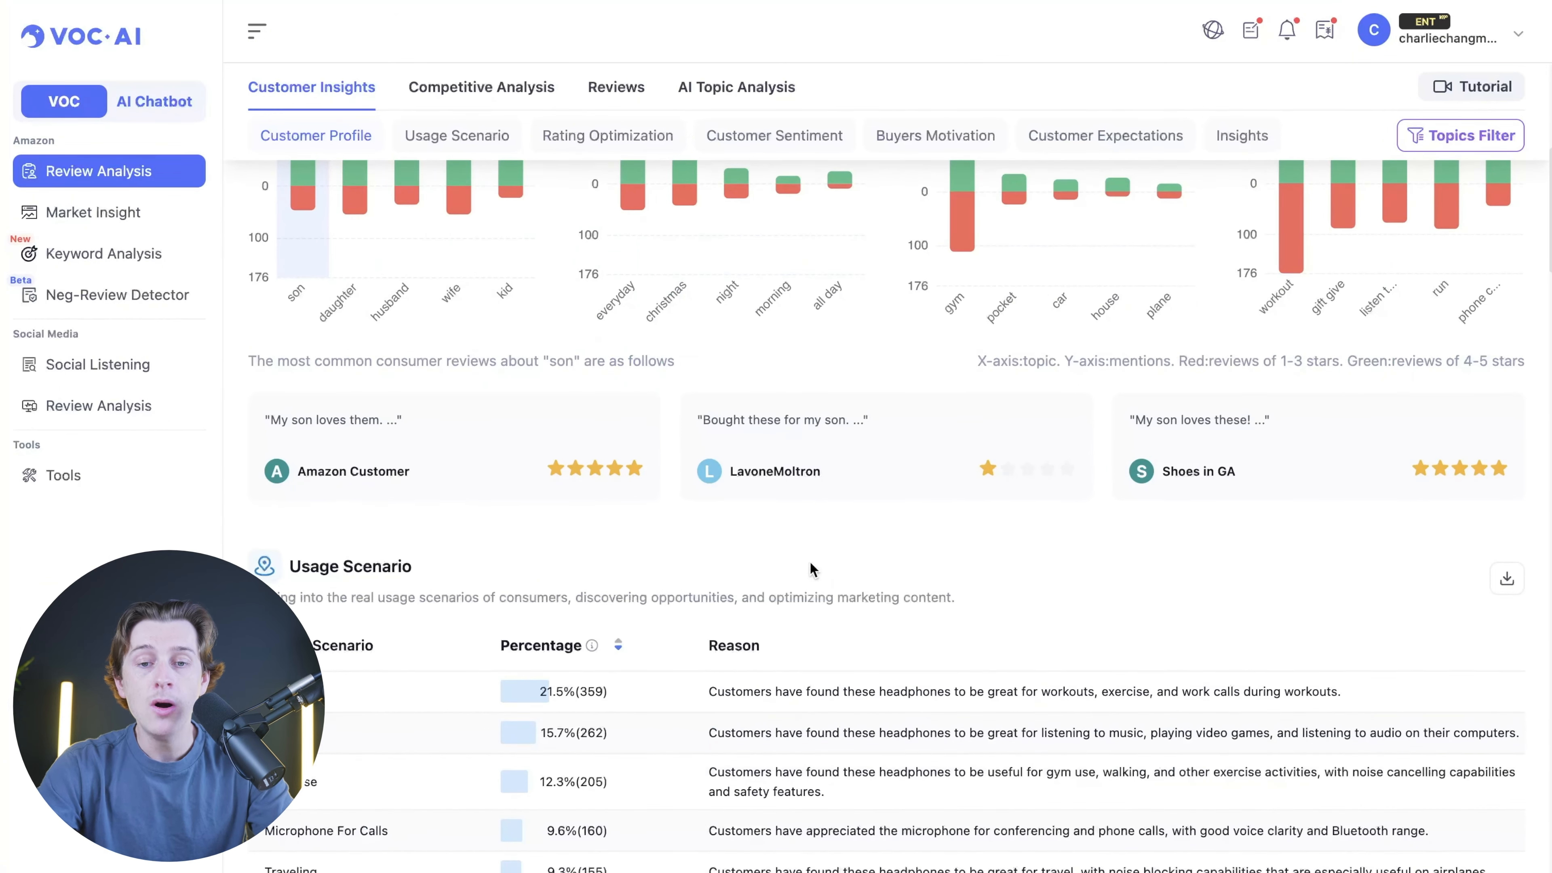
scroll(489, 379, up, 7)
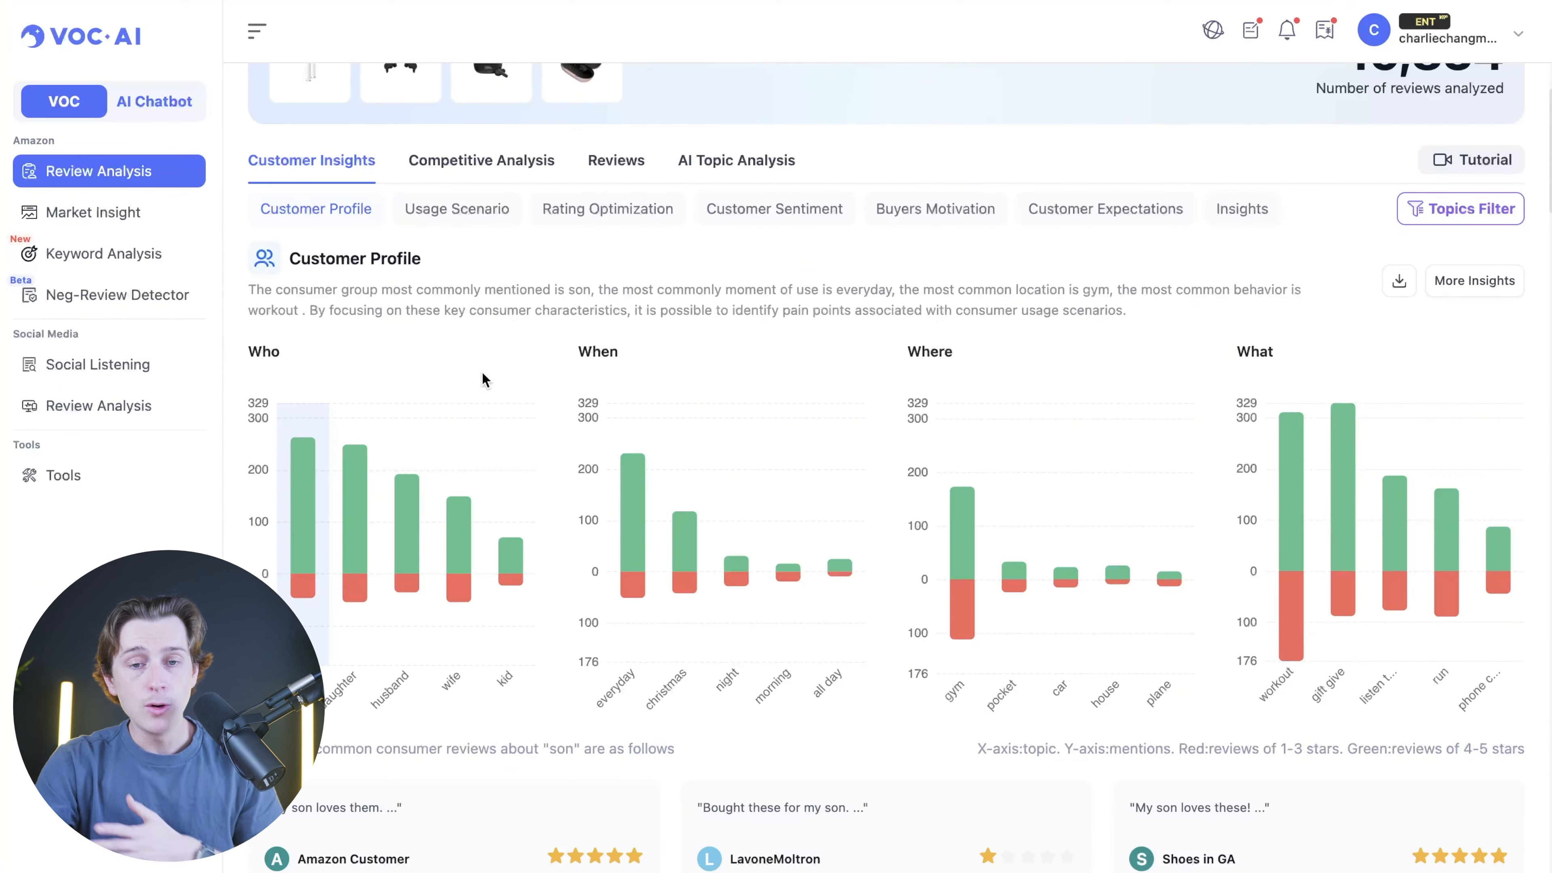
scroll(726, 378, down, 3)
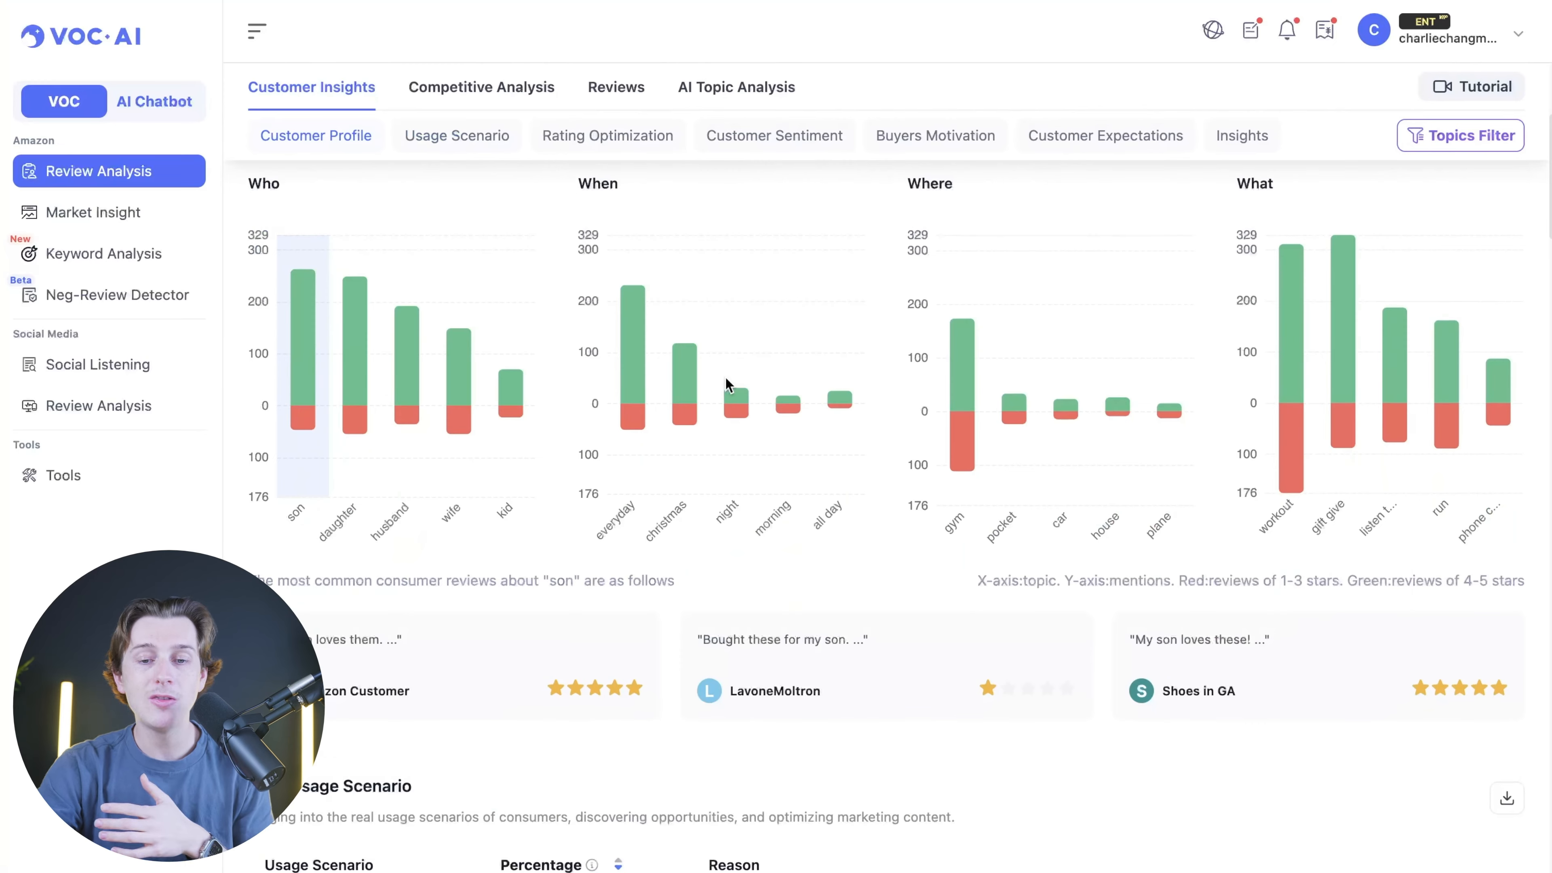
scroll(508, 384, up, 3)
- Review the Usage Scenario table and the Rating Optimization chart of the Earbud Headphones report
scroll(508, 448, down, 11)
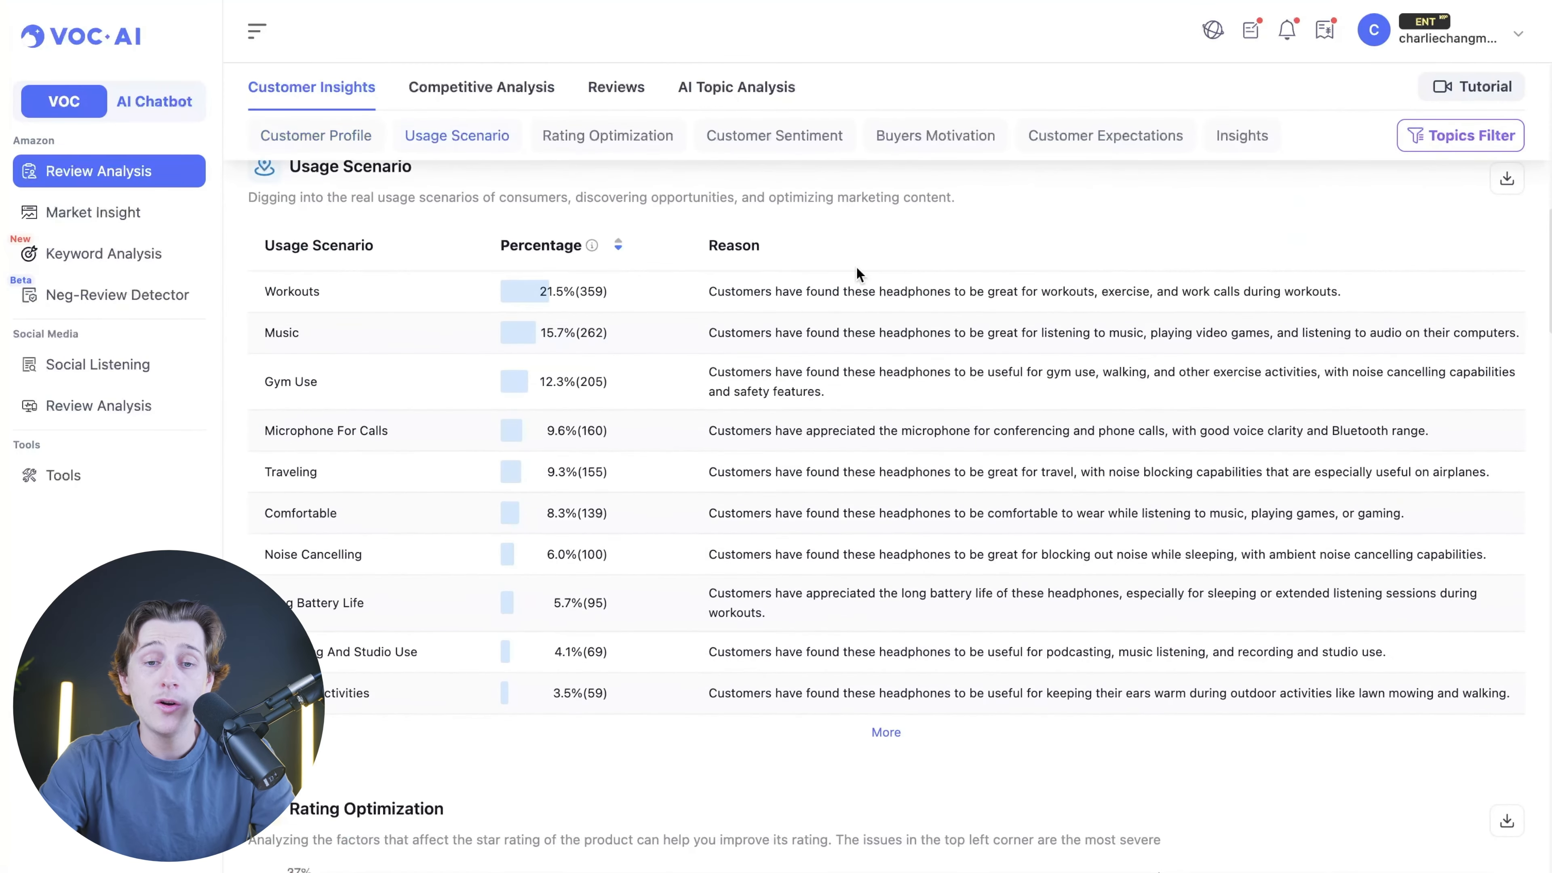
scroll(857, 266, up, 2)
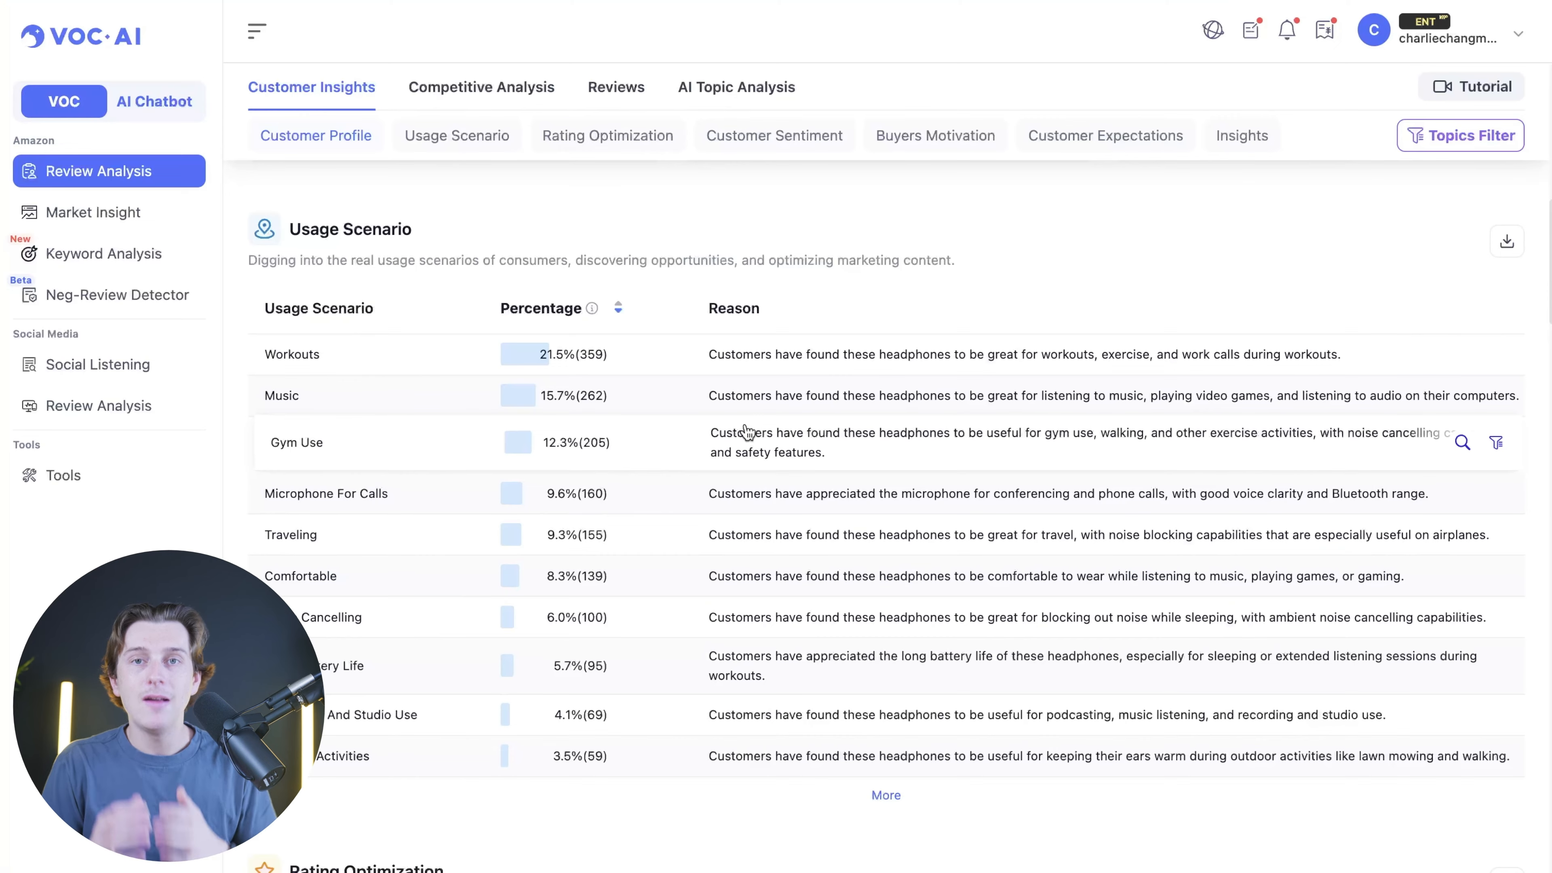
scroll(745, 431, down, 10)
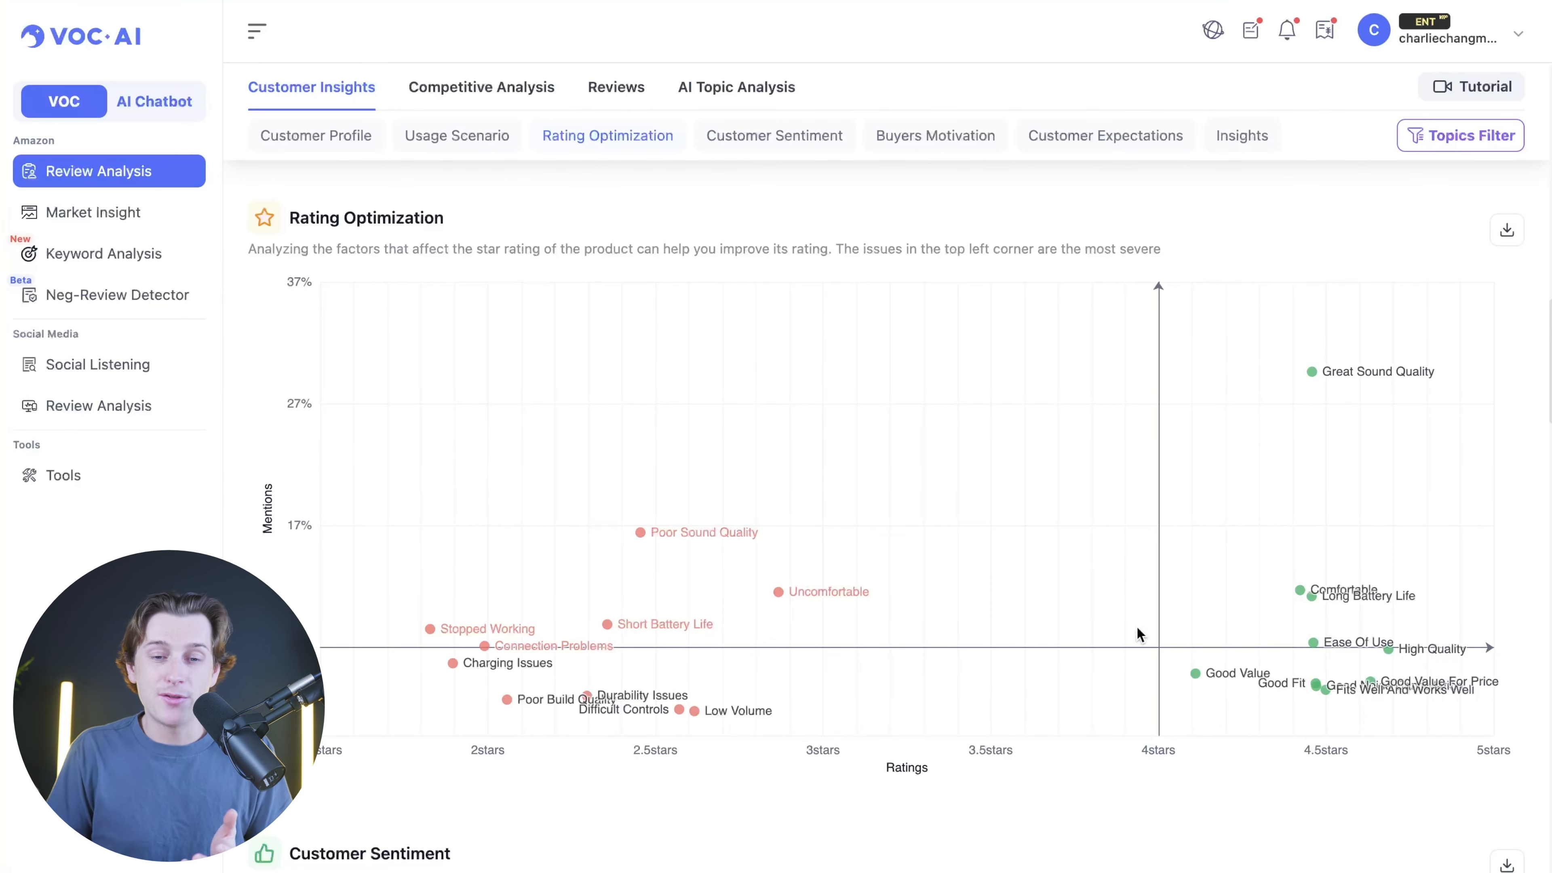
- Go to the Customer Sentiment section and review its negative and positive feedback topics with their reasons
click(774, 135)
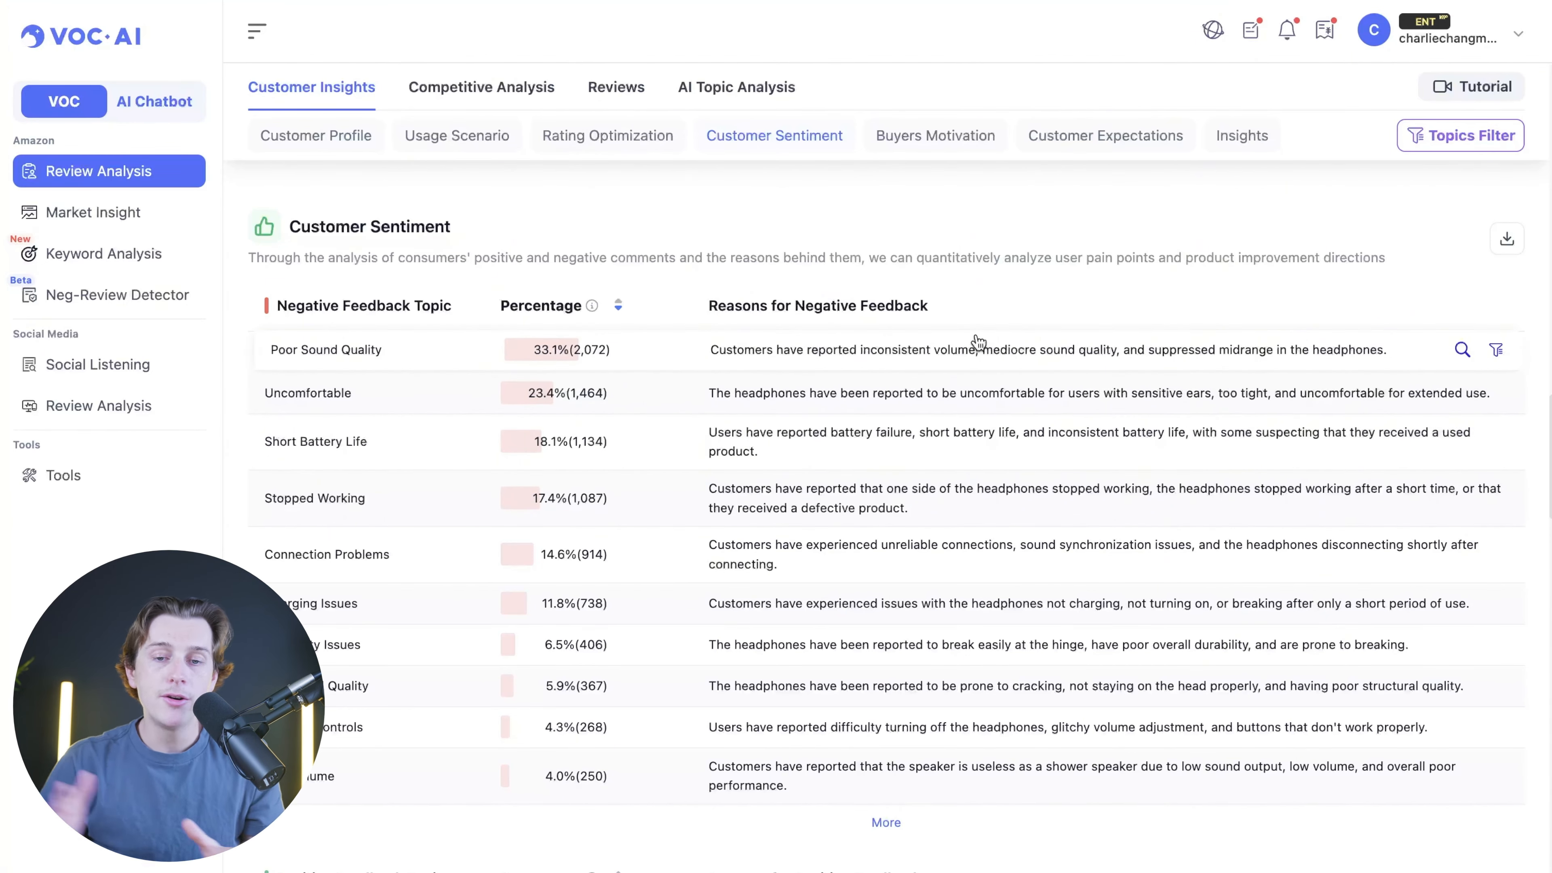
scroll(979, 342, down, 8)
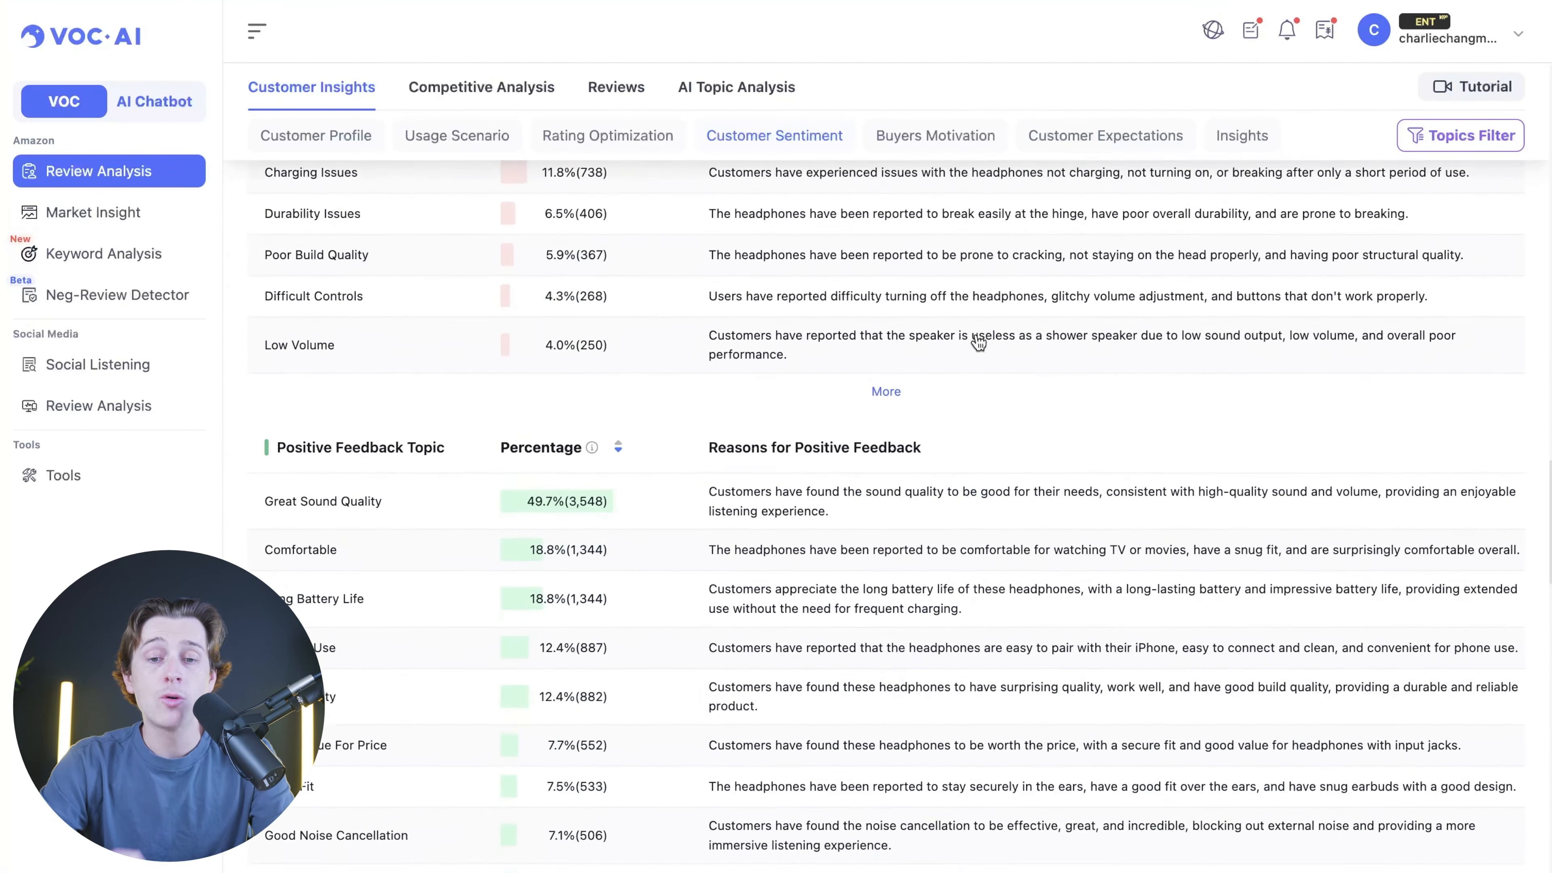
scroll(696, 383, down, 1)
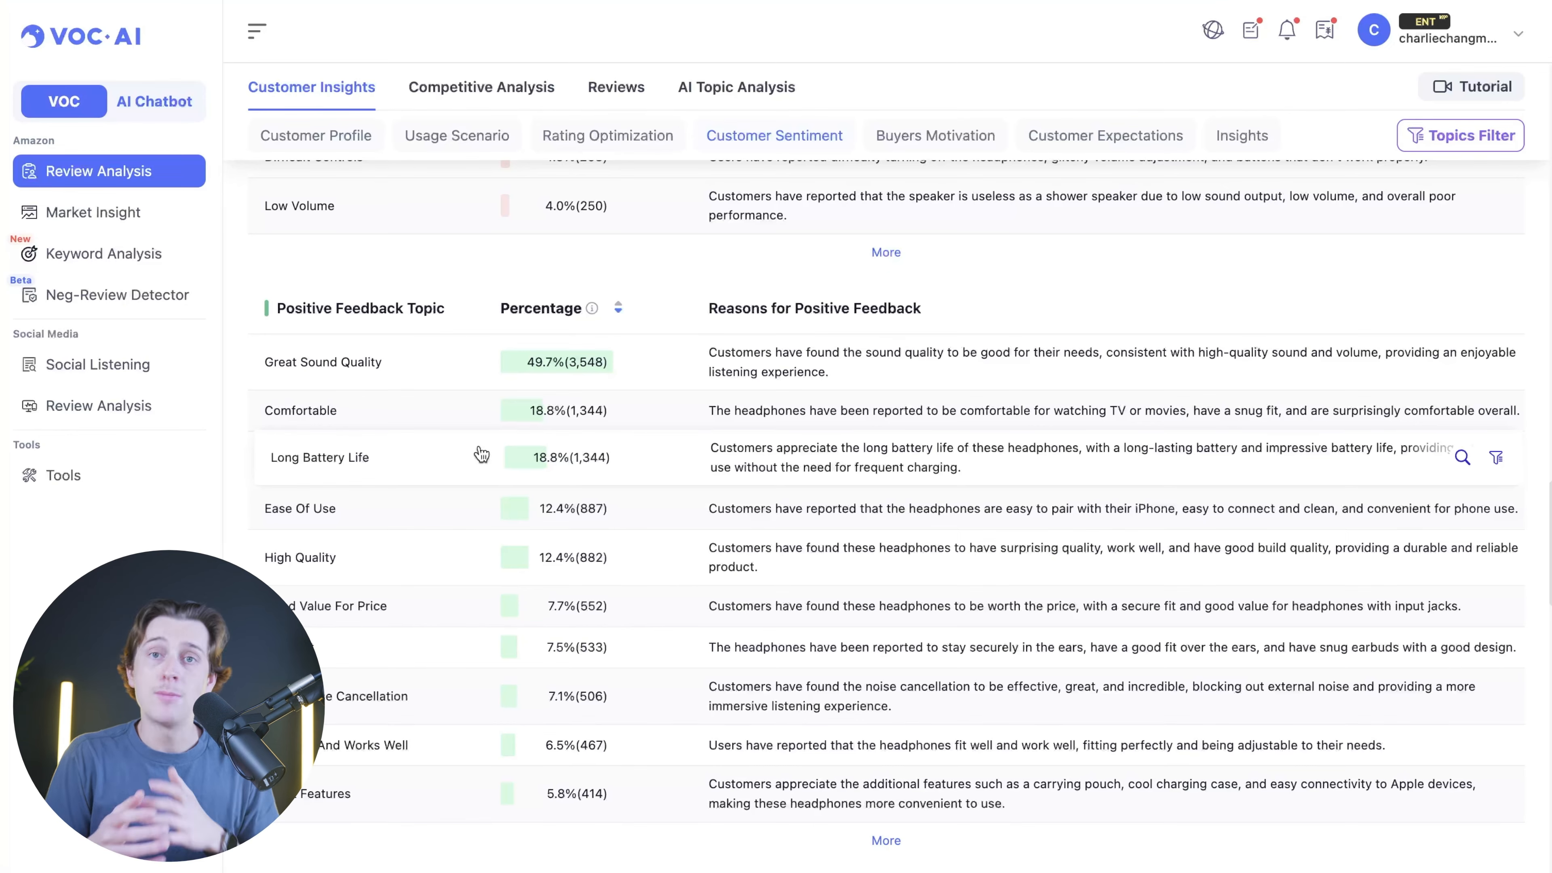
- Read through the Buyers Motivation and Customer Expectations tables of the report
scroll(481, 454, down, 12)
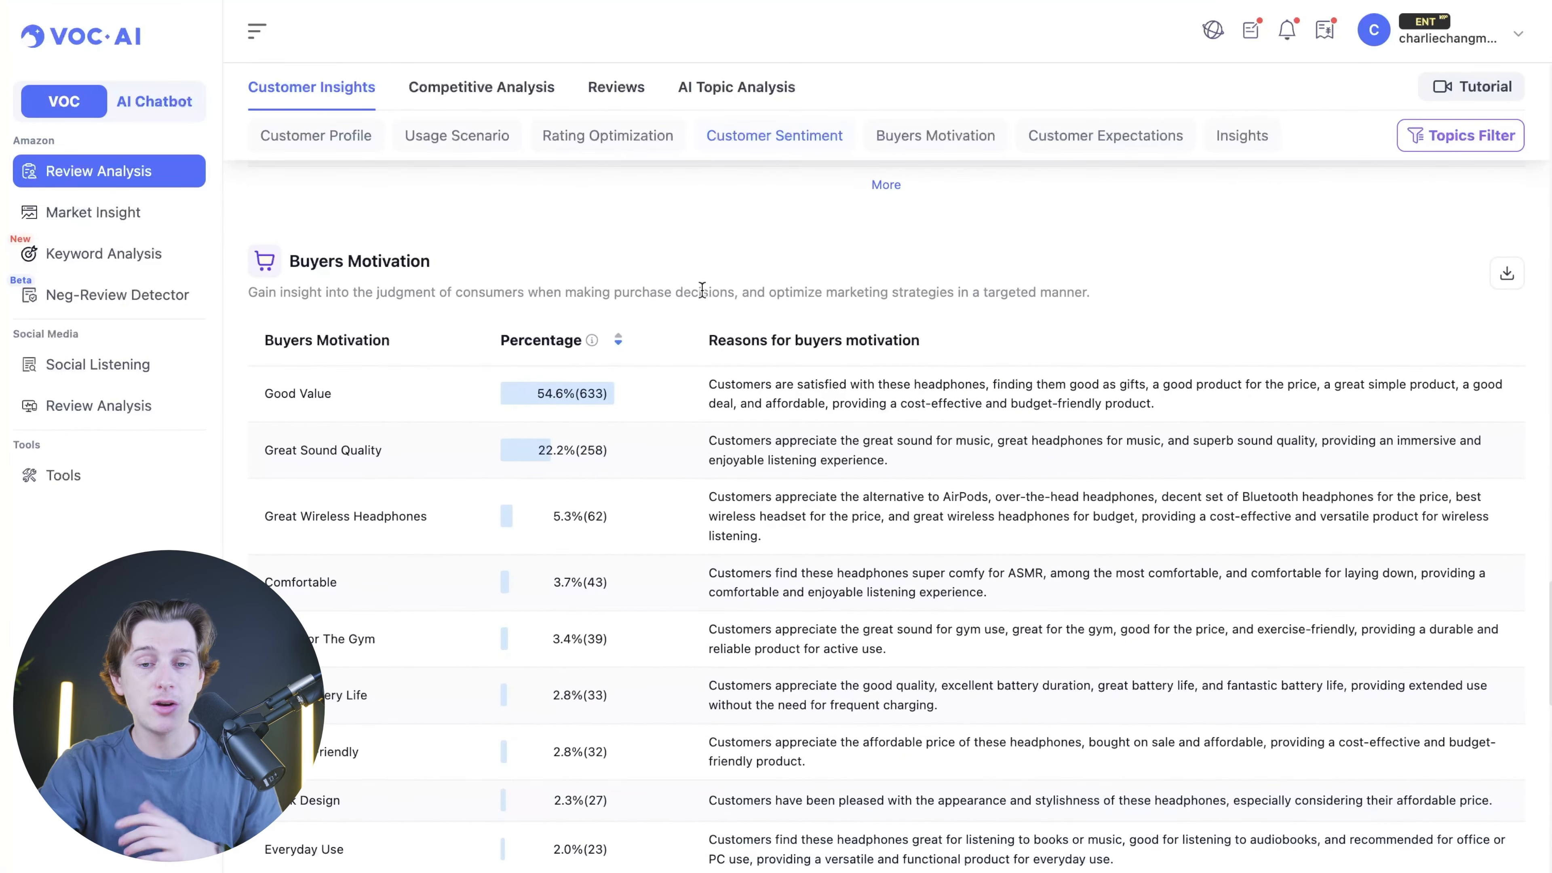
scroll(702, 289, down, 1)
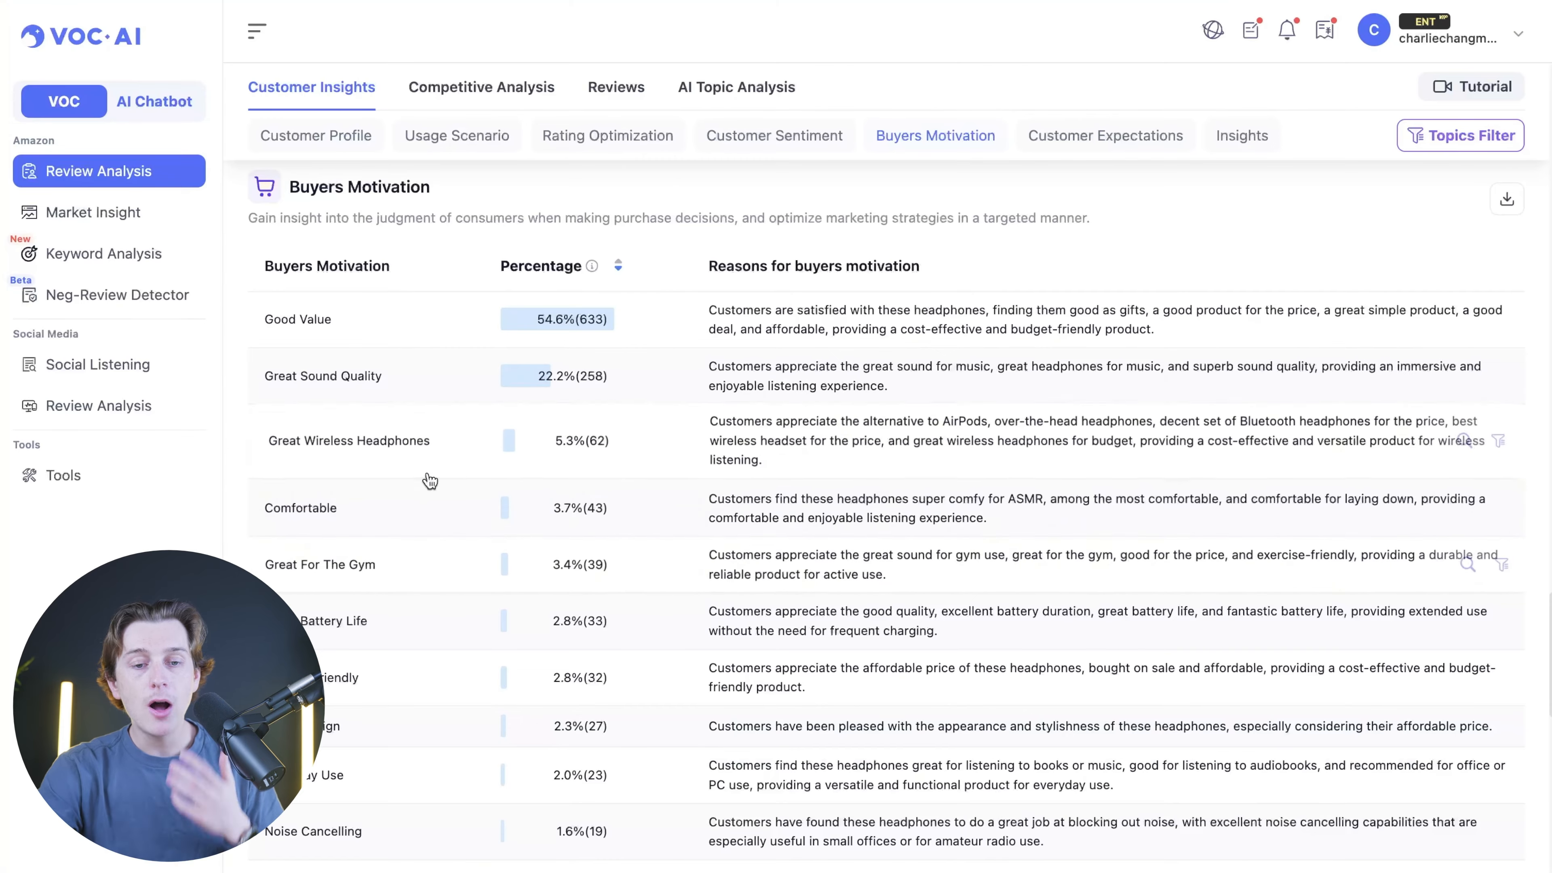
scroll(428, 481, down, 6)
scroll(430, 481, down, 3)
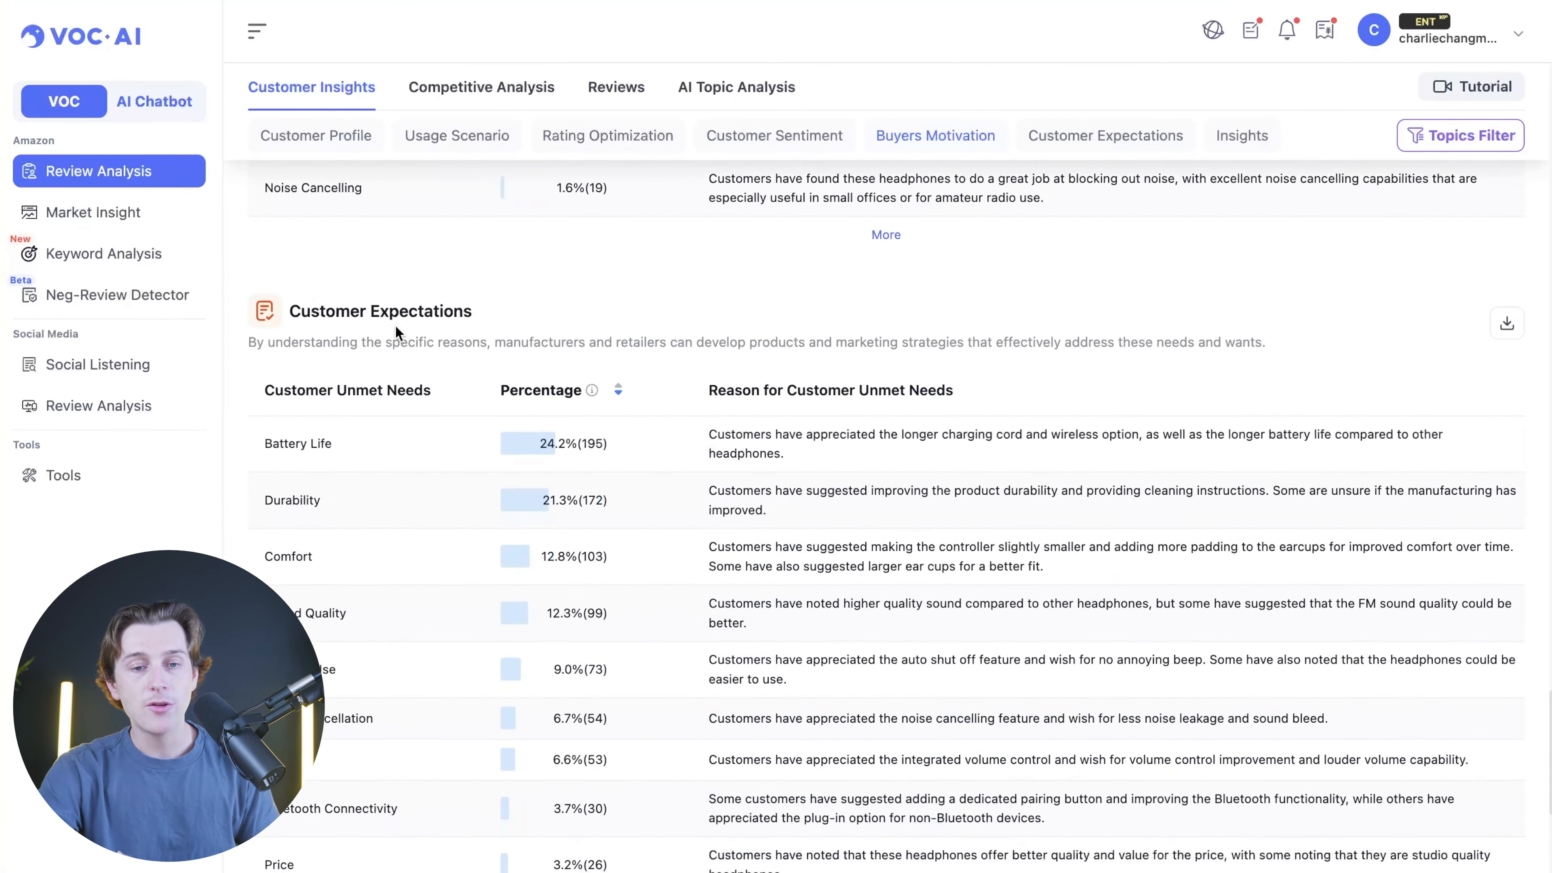
scroll(361, 361, down, 2)
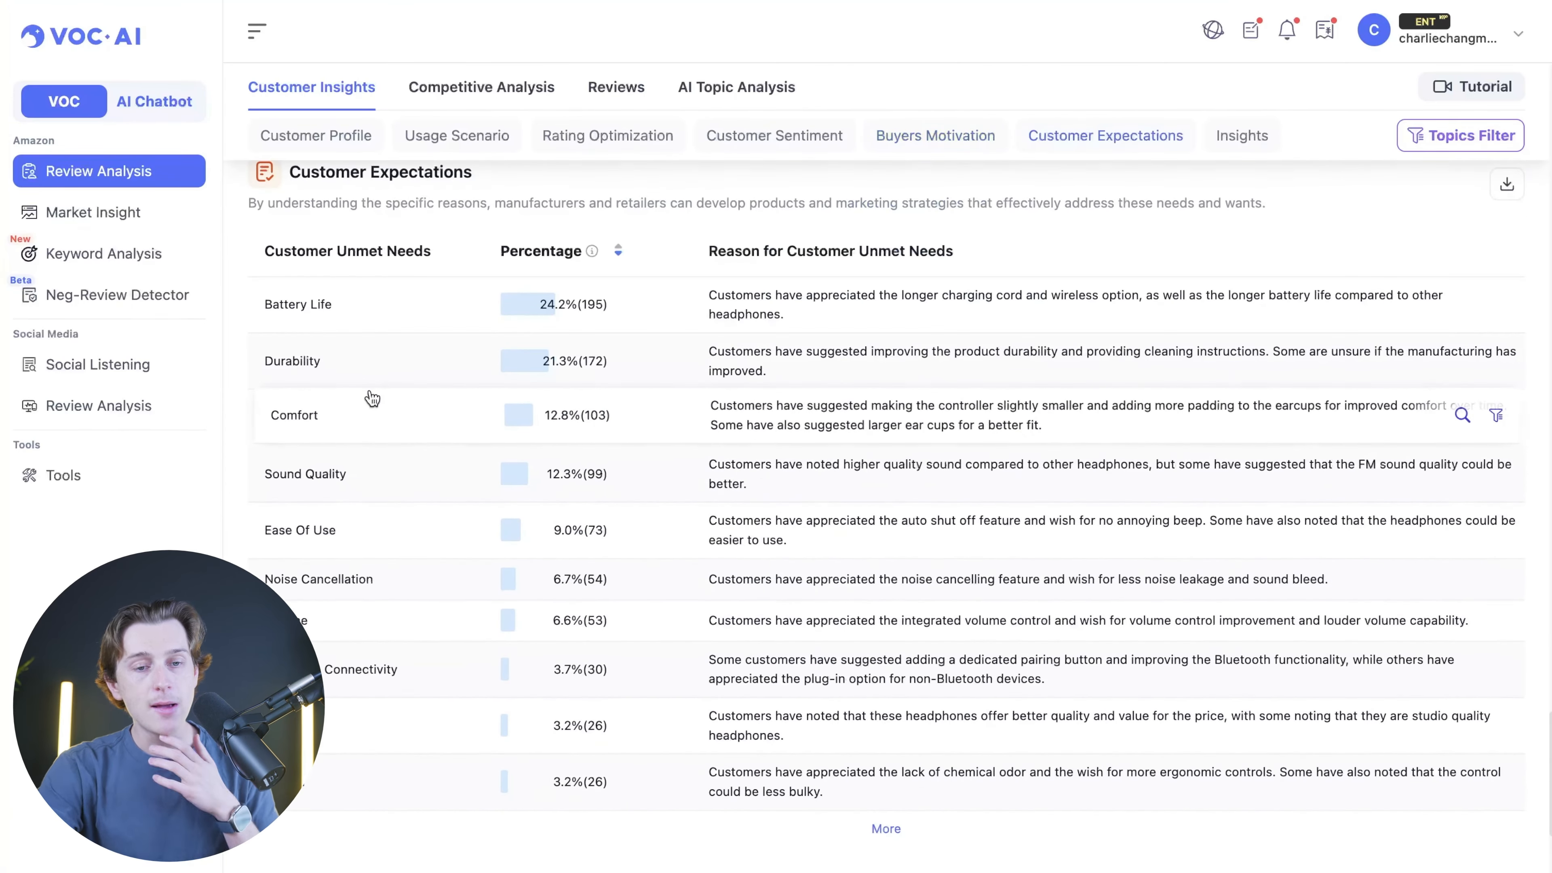
scroll(350, 374, down, 1)
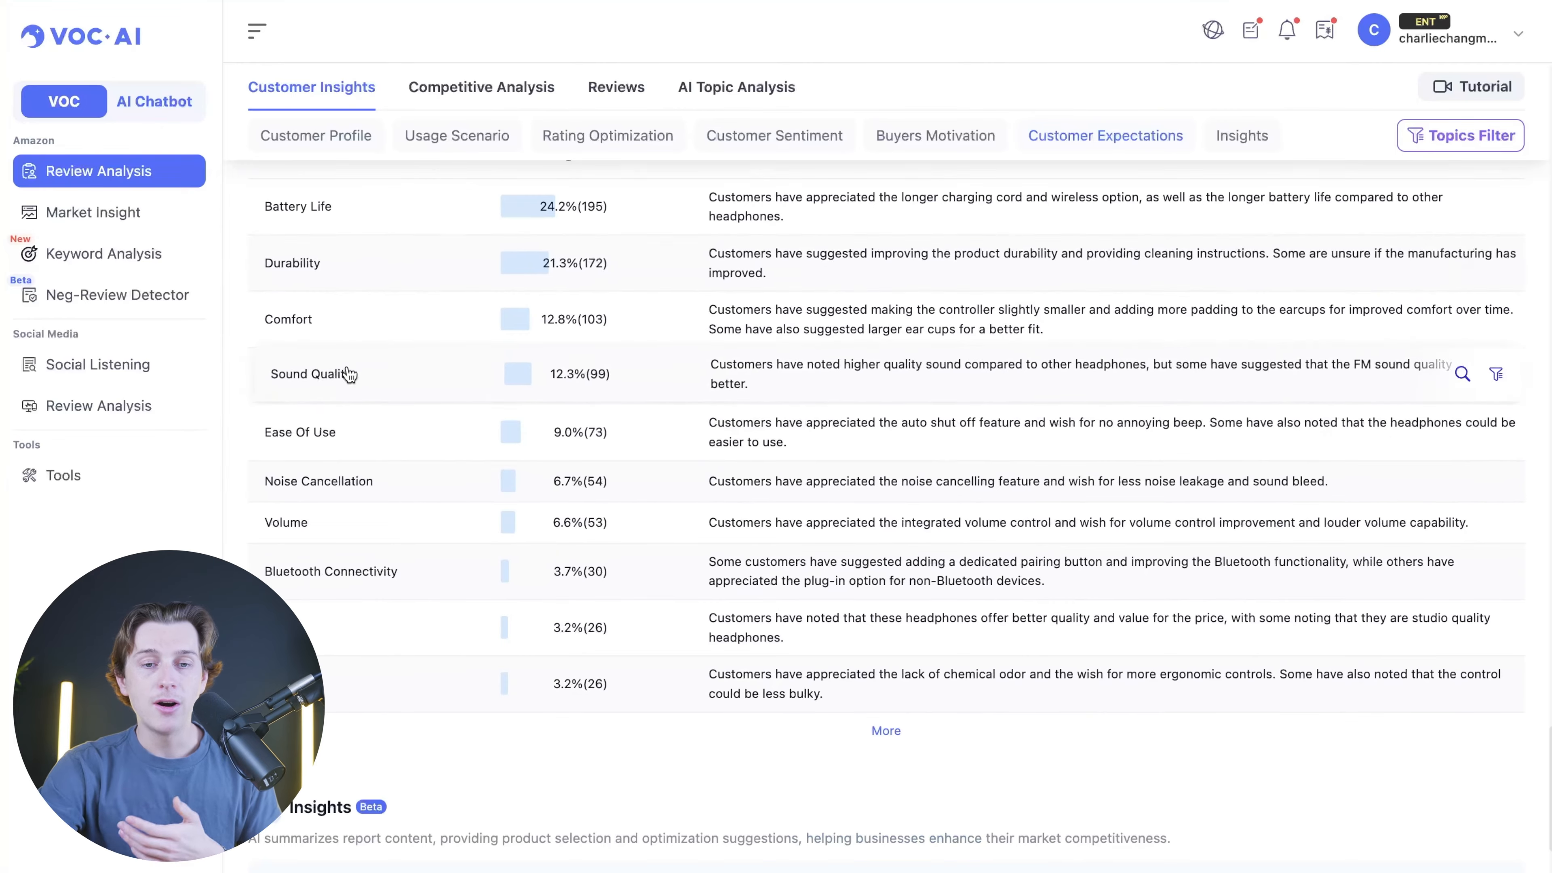
scroll(350, 374, down, 3)
scroll(350, 374, up, 3)
scroll(349, 374, up, 8)
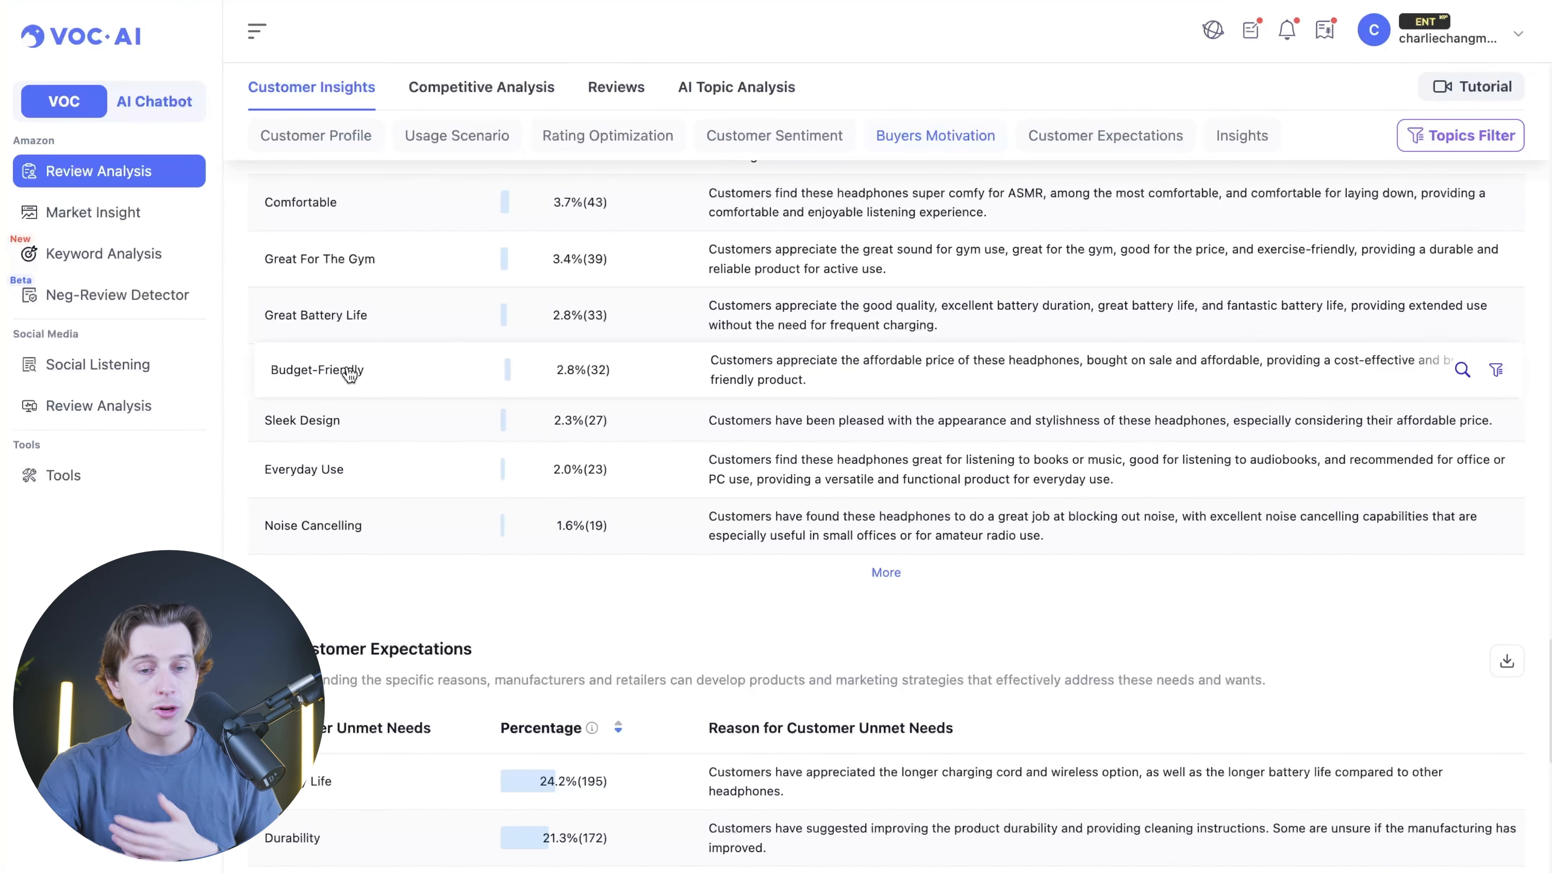
- Switch to Amazon Keyword Analysis and open the completed "fitness tracker" report from its report list
click(157, 261)
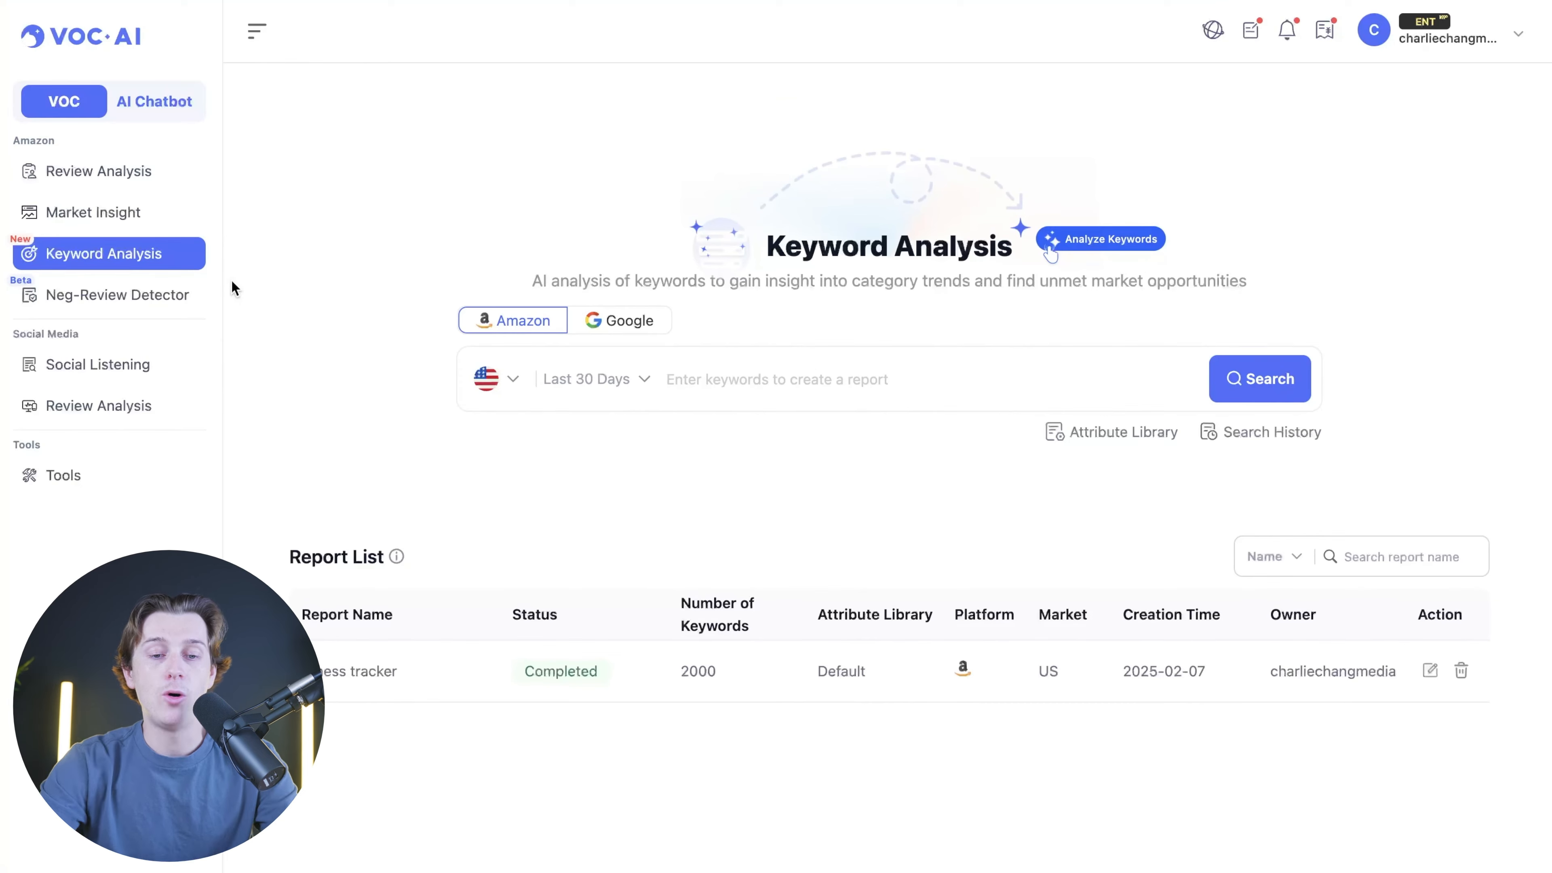
scroll(617, 606, down, 2)
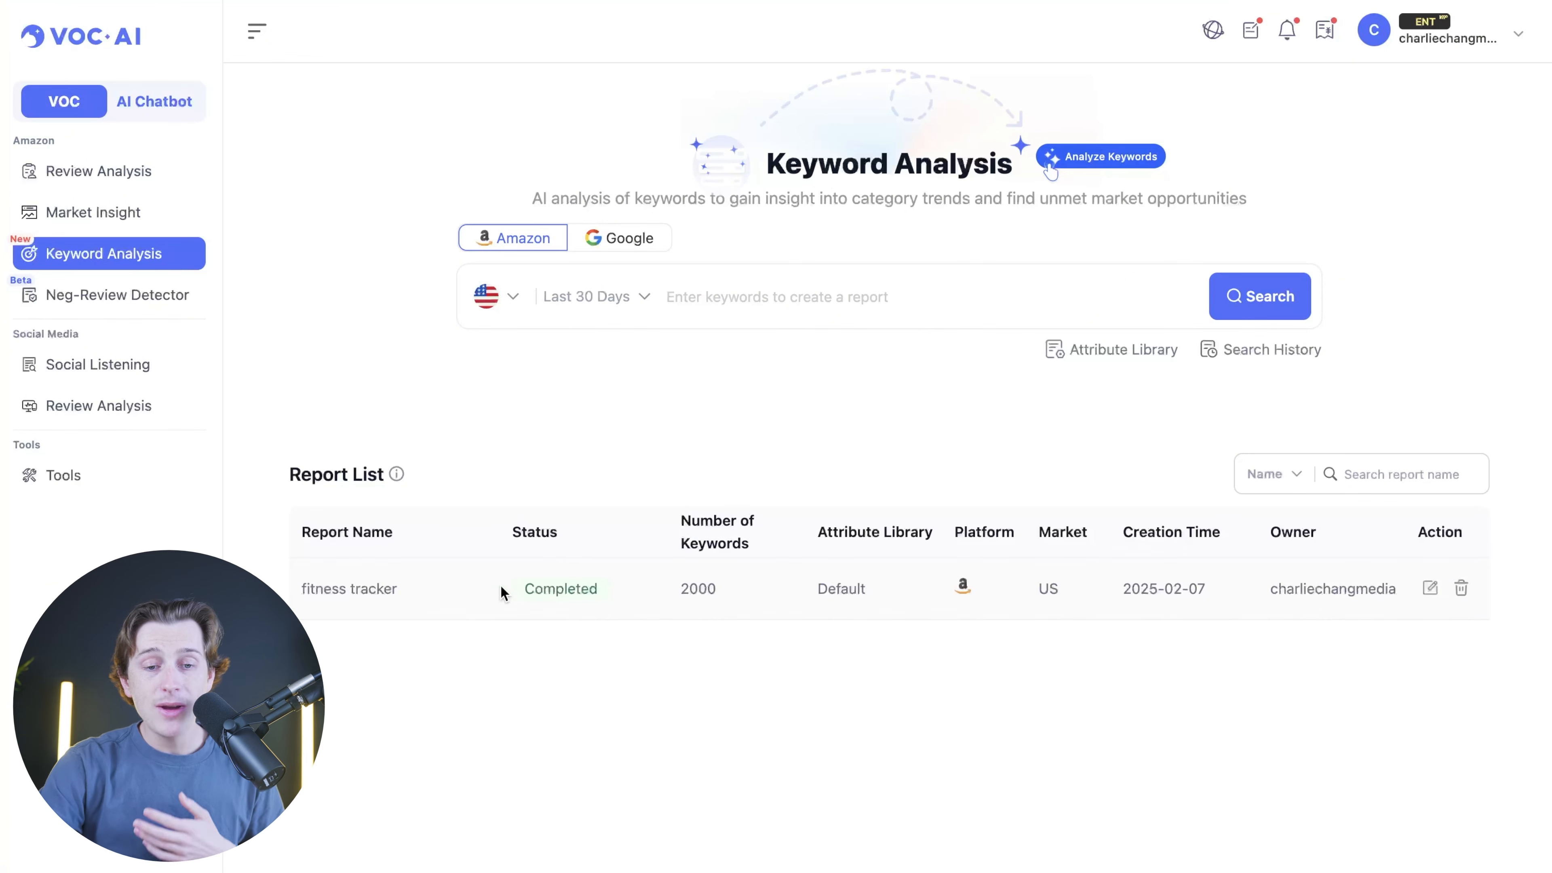
click(350, 594)
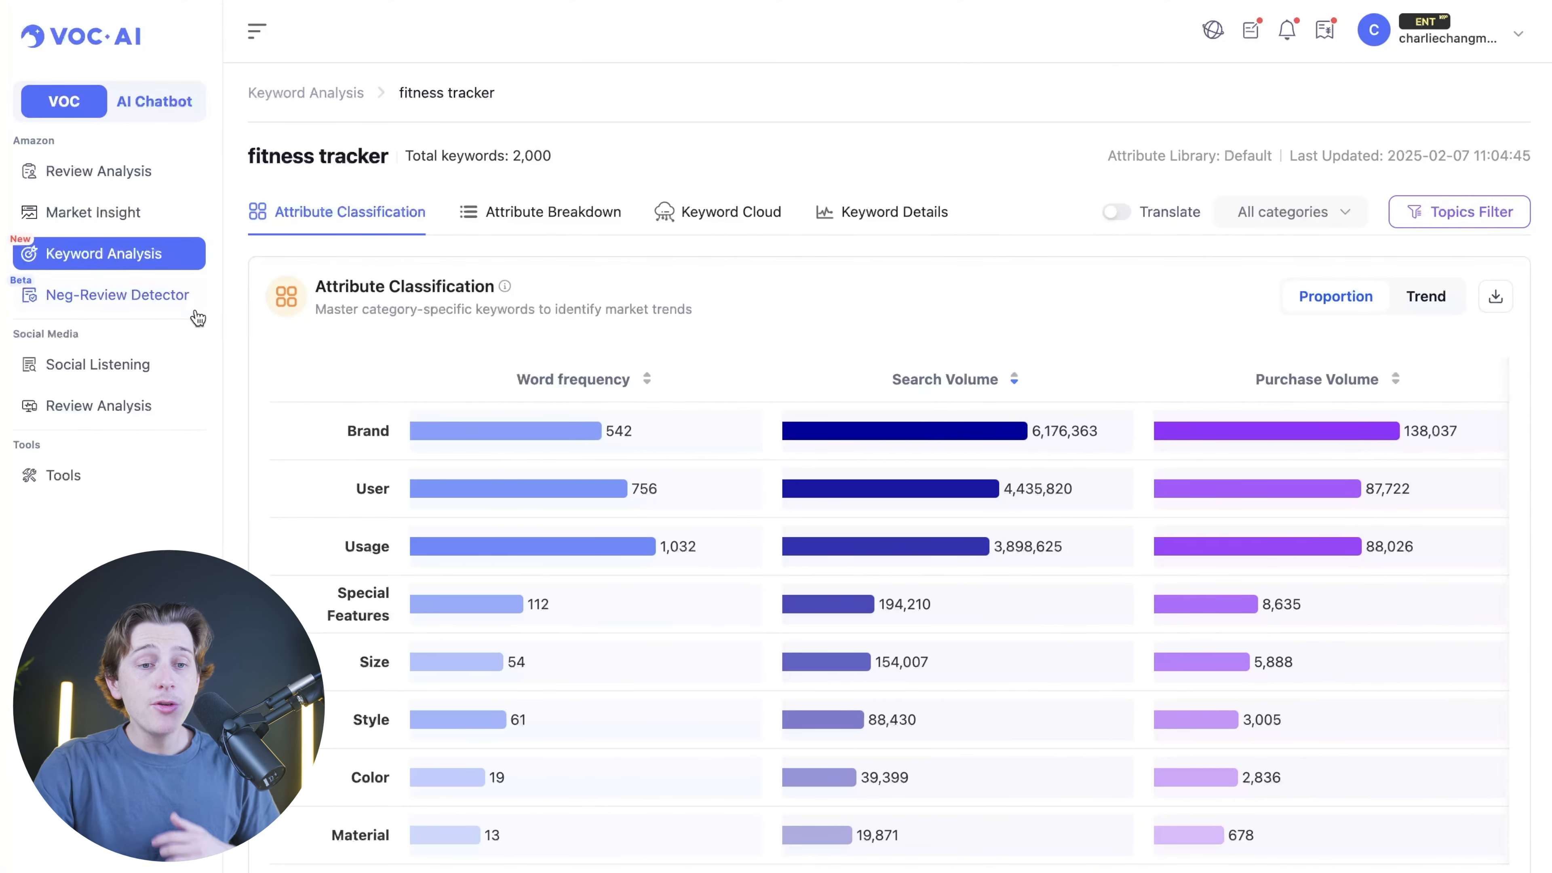
- Open the Neg-Review Detector for Amazon negative reviews
click(108, 304)
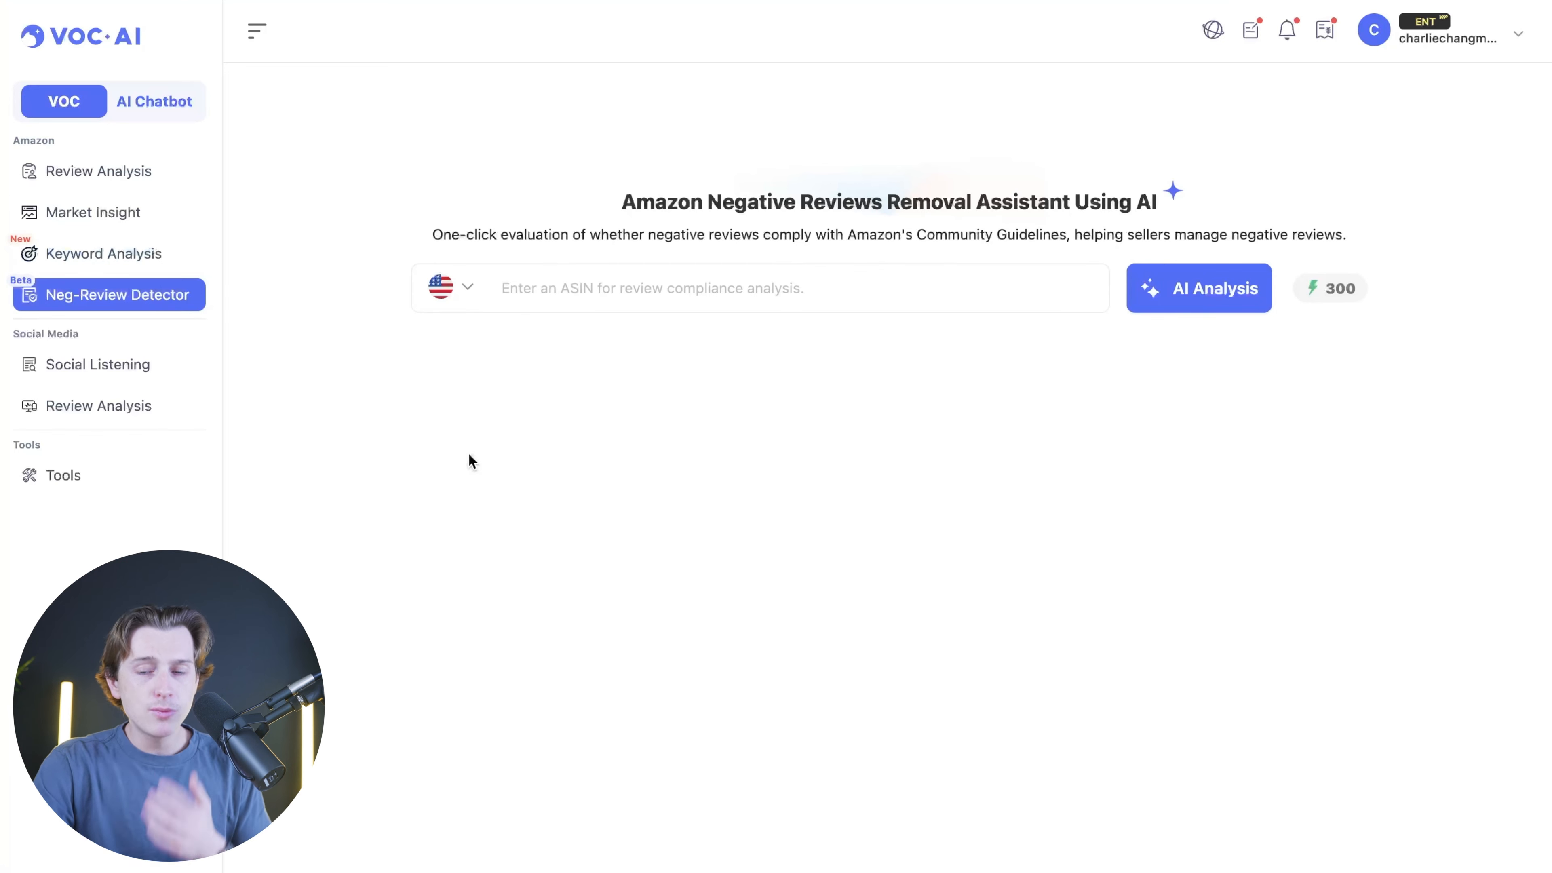